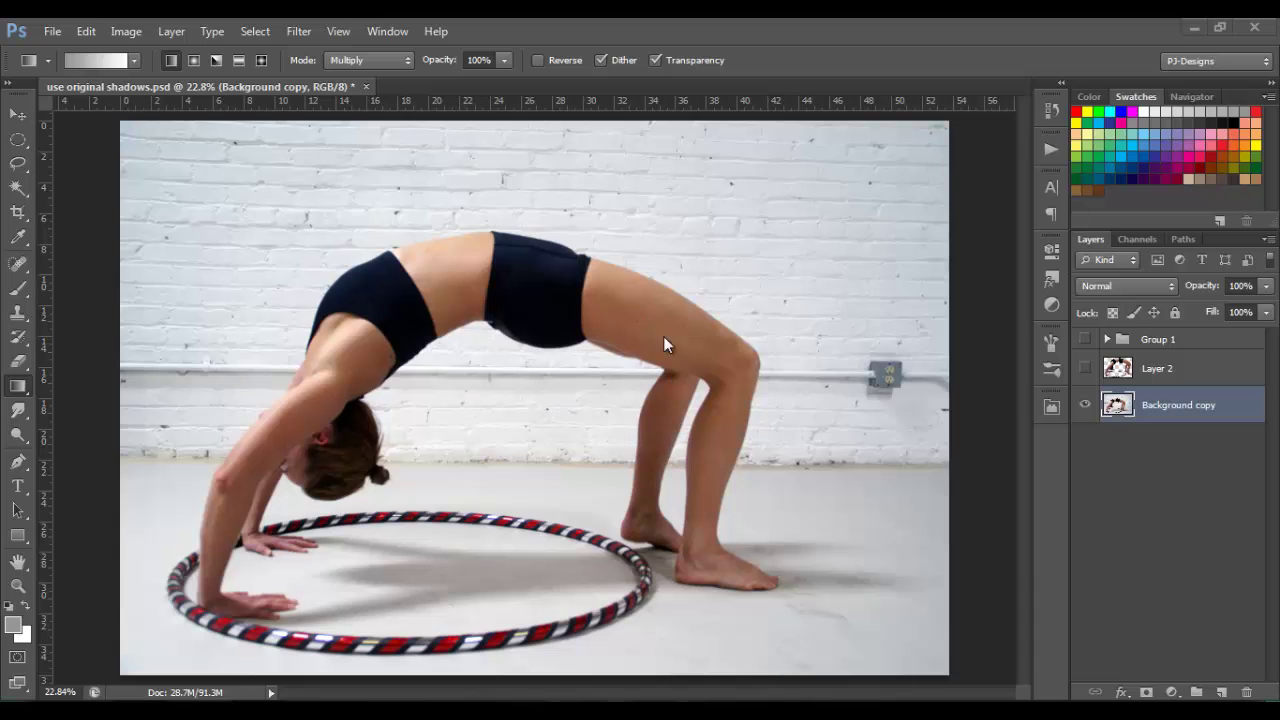
Show the cut-out figure and add a new Layer 3 filled with solid grey.
key("ctrl+comma")
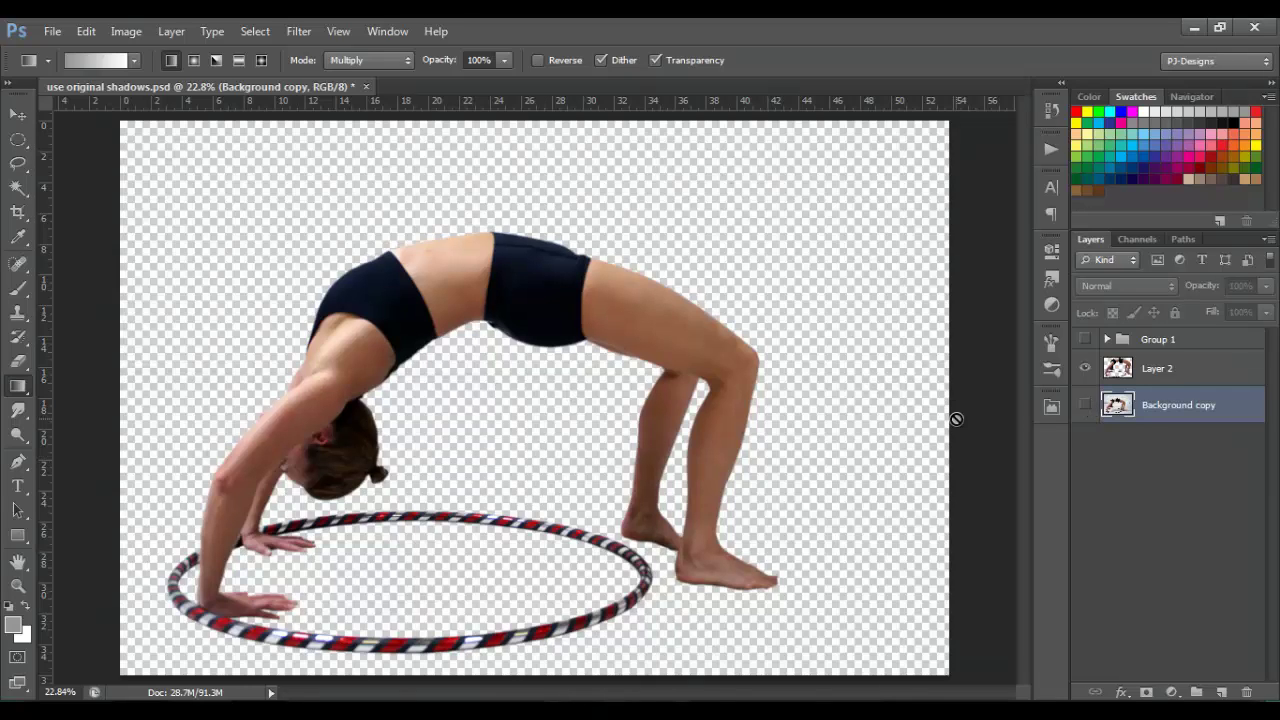
left_click(1222, 692)
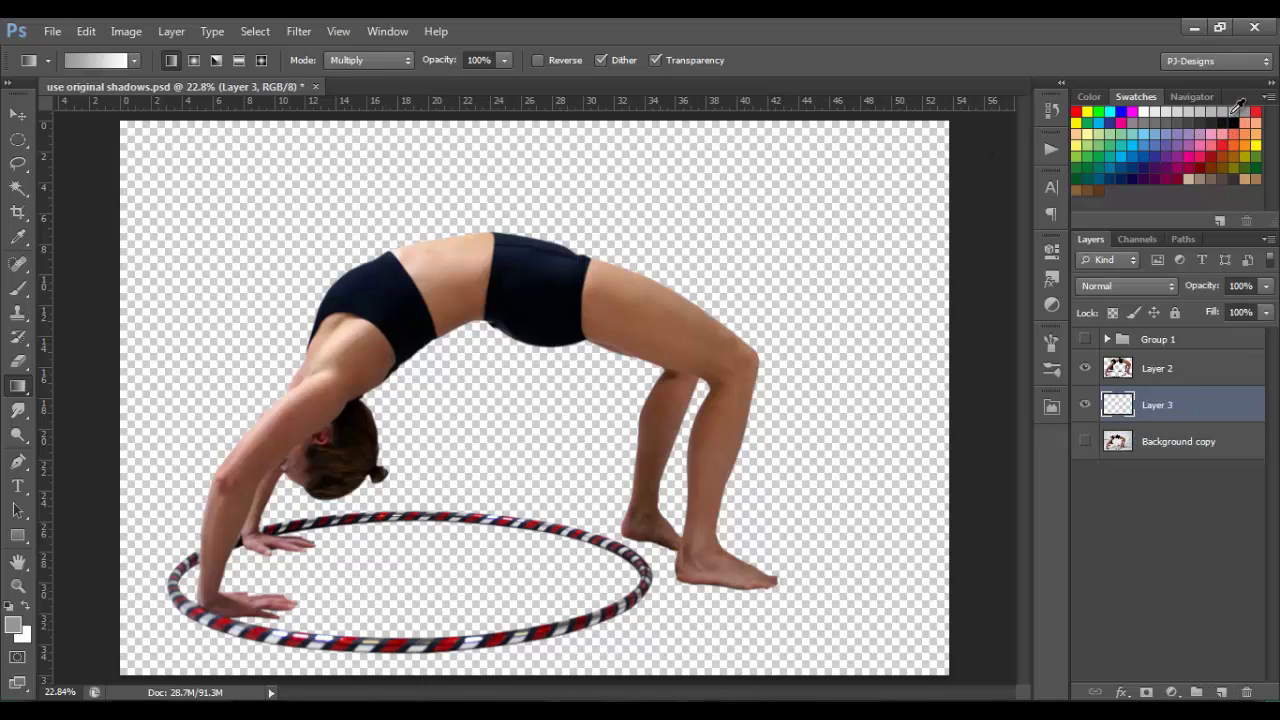
left_click(1230, 113)
key("alt+BackSpace")
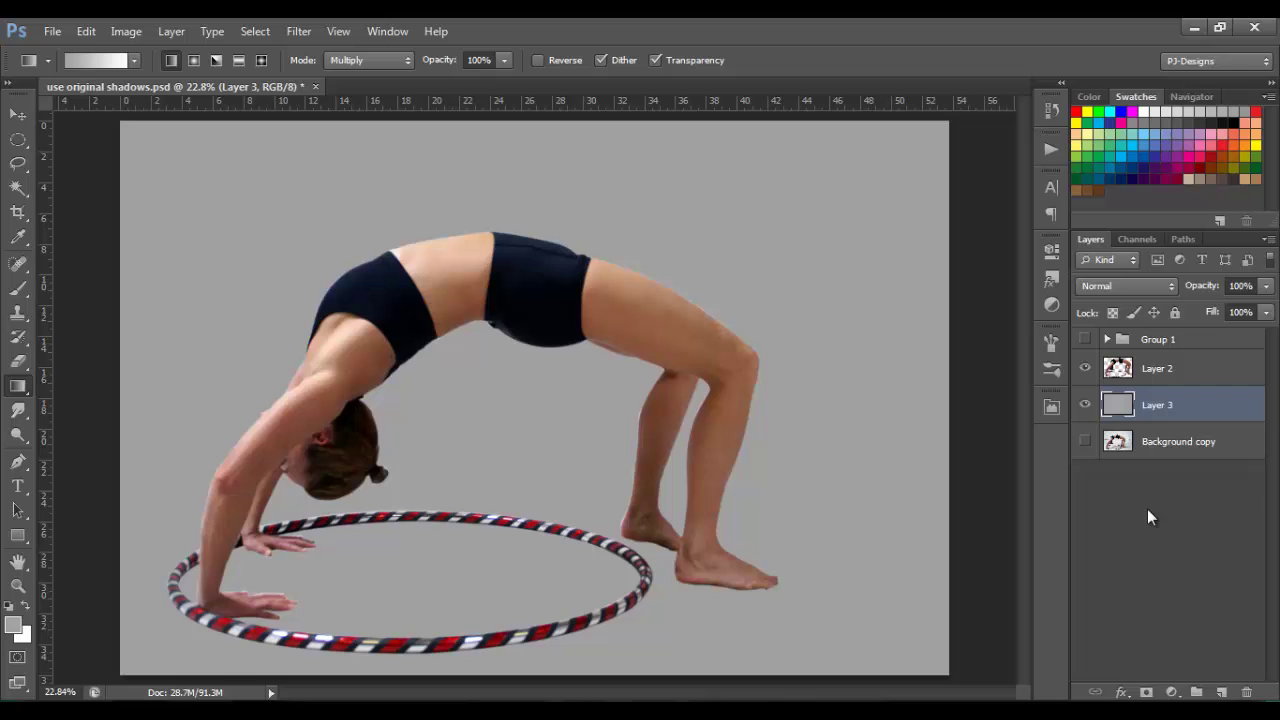
Hide Layer 2 and Layer 3, then desaturate and invert the visible Background copy.
left_click(1085, 369)
left_click(1085, 404)
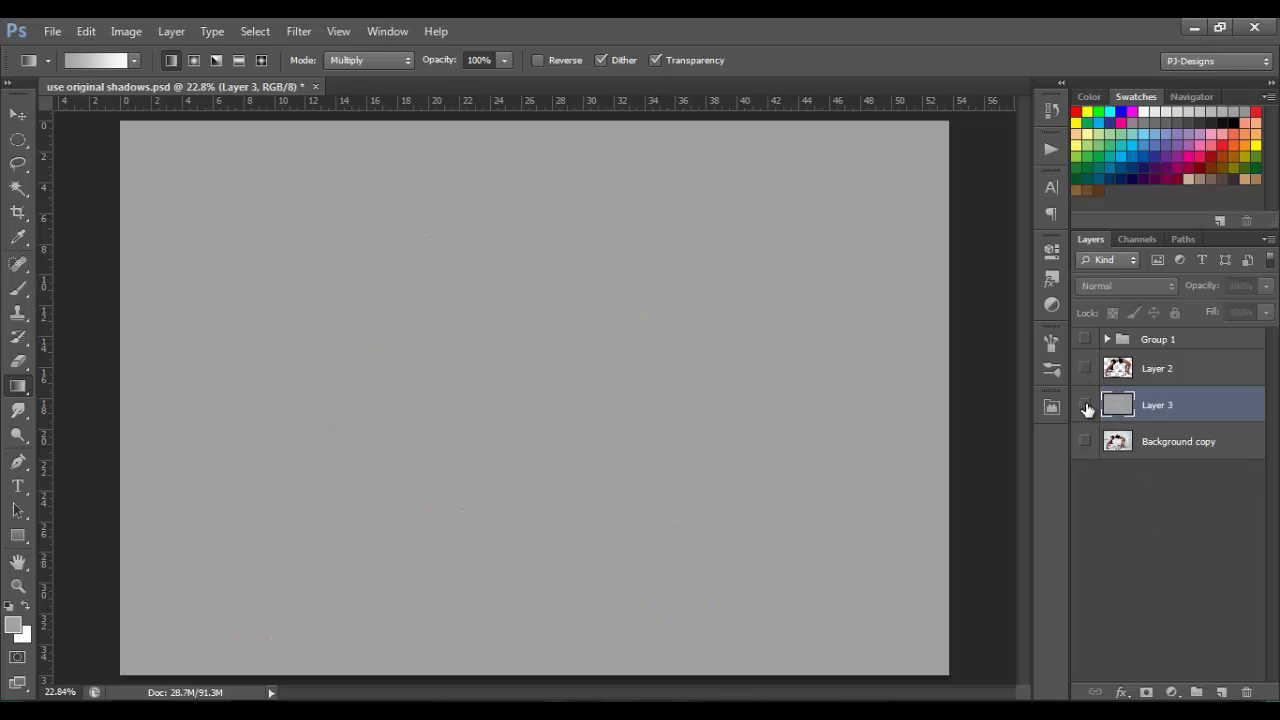
left_click(1140, 441)
left_click(1085, 441)
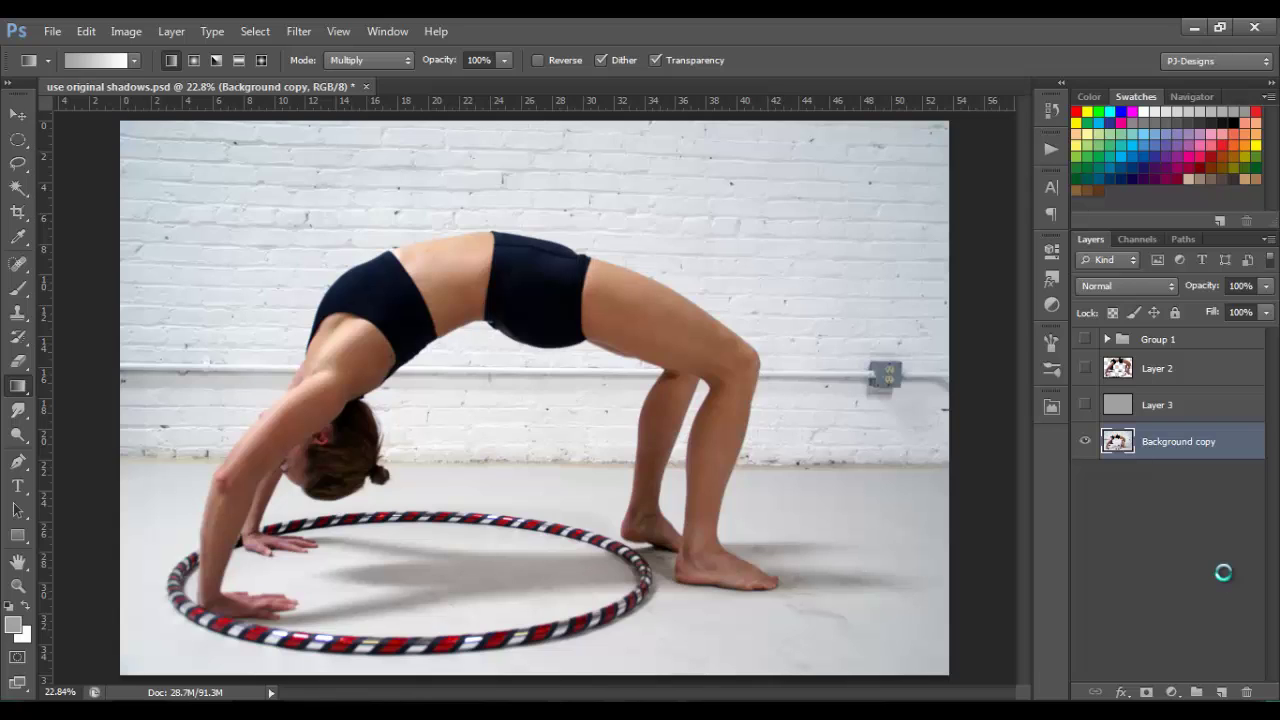
key("ctrl+shift+u")
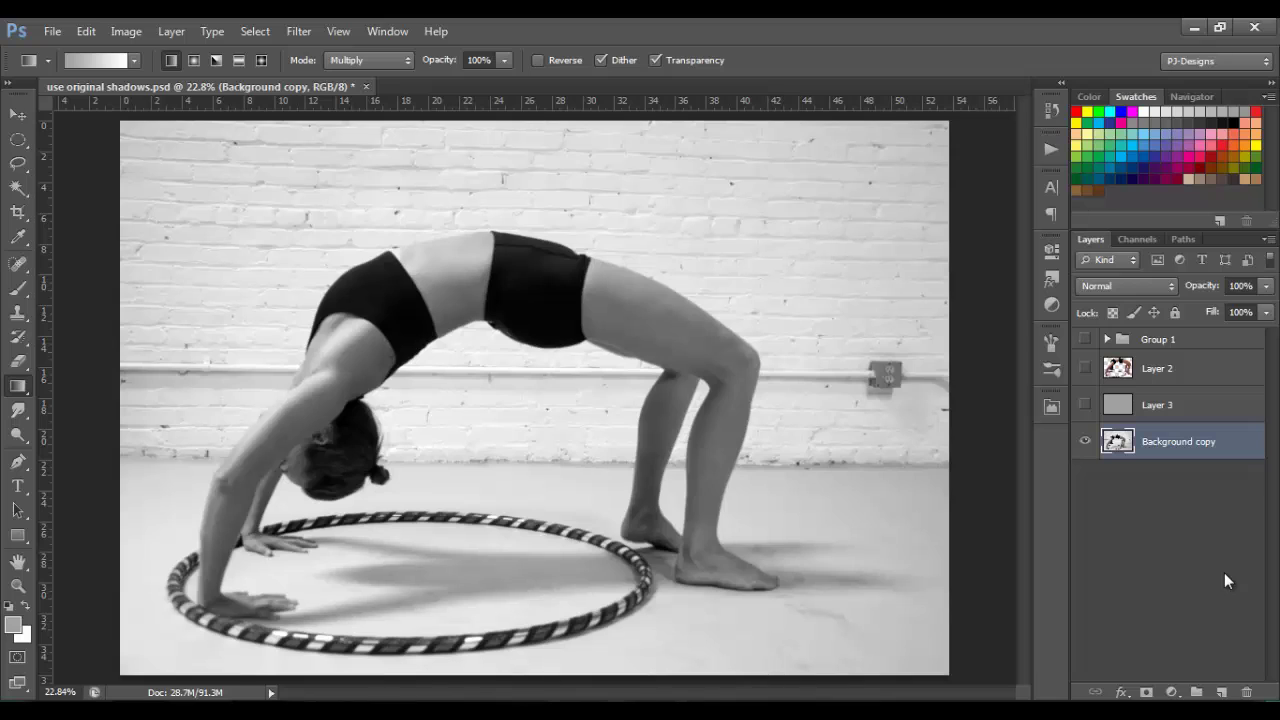
key("ctrl+i")
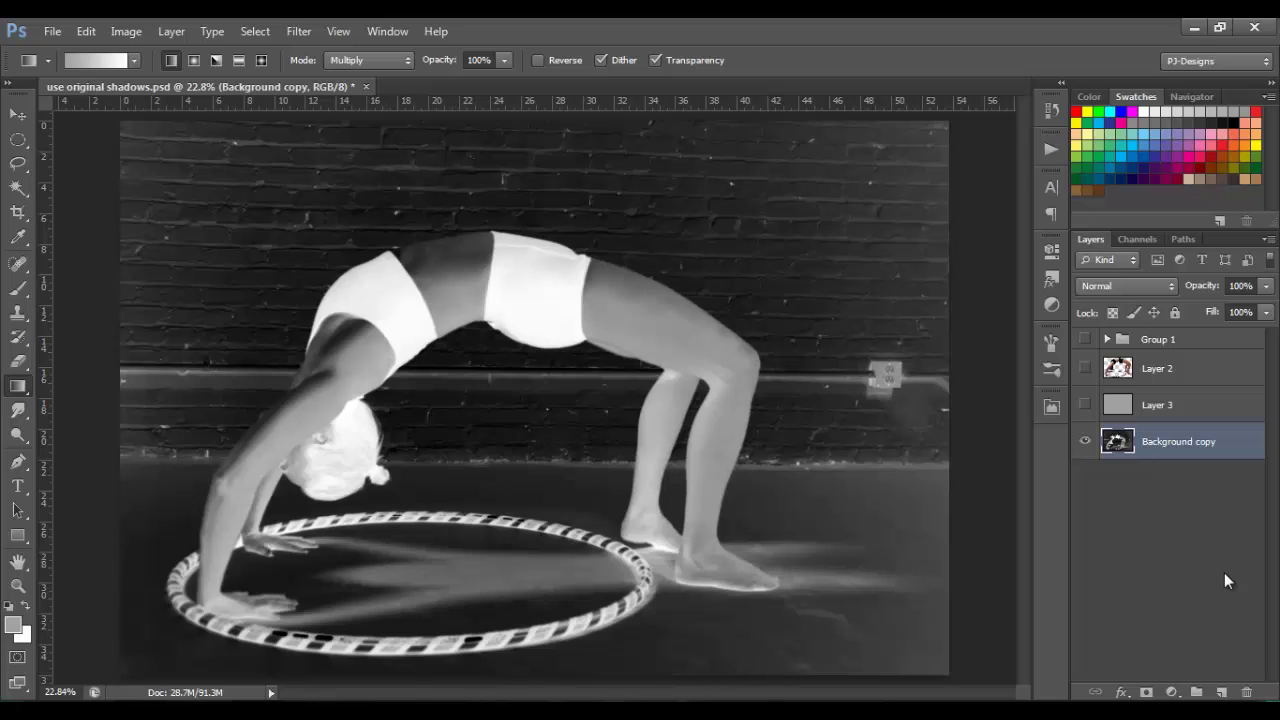
Apply Levels to the negative with black input 58 and midtones 0.88.
key("ctrl+l")
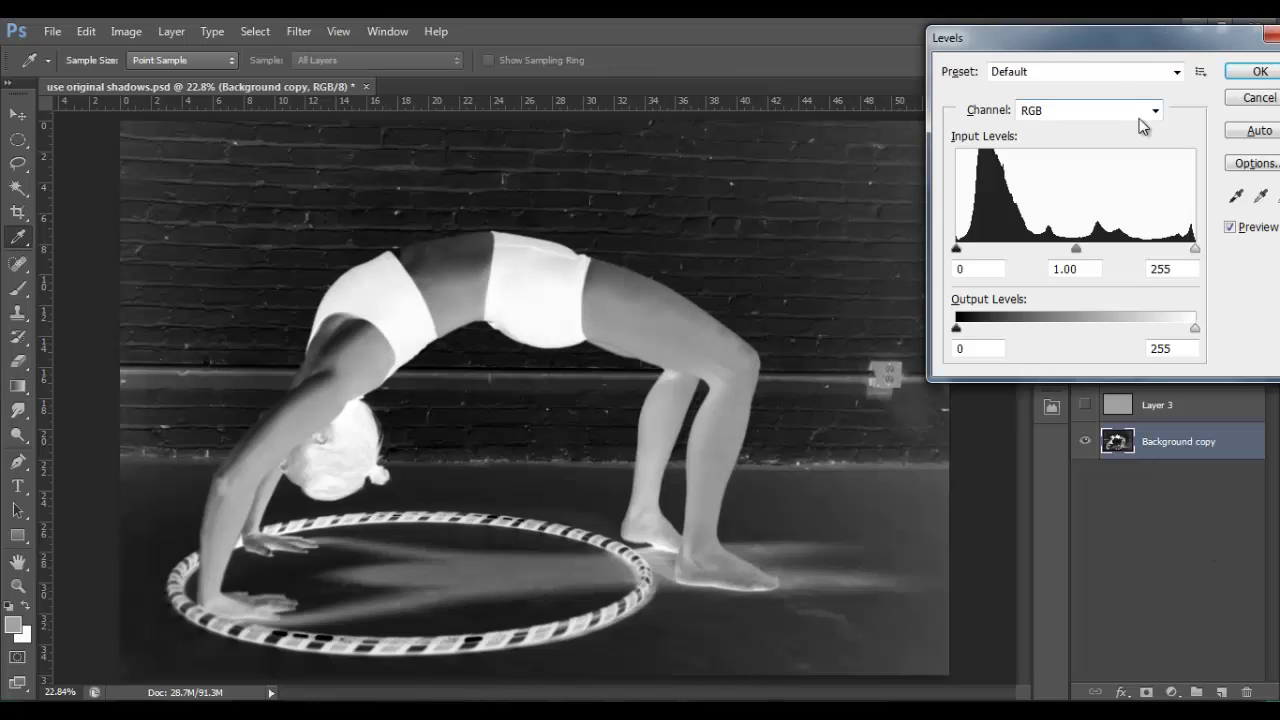
left_click_drag(1113, 45, 1038, 55)
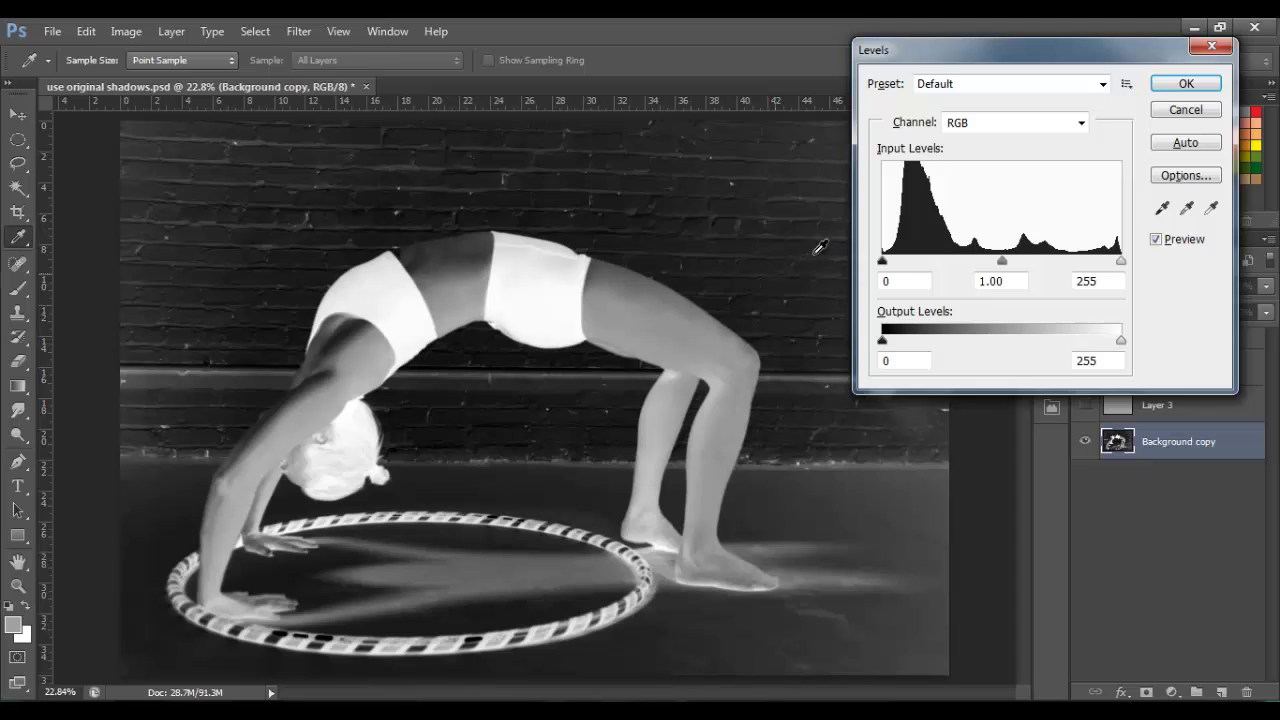
left_click_drag(884, 268, 929, 268)
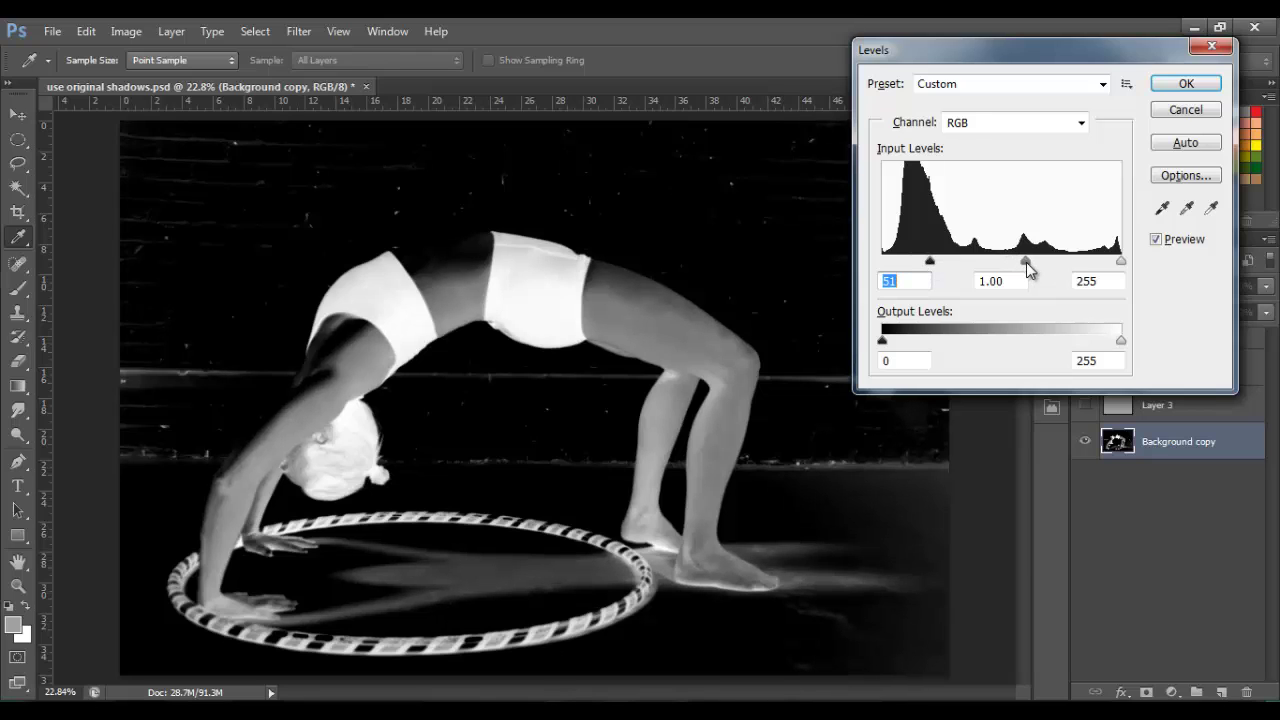
left_click_drag(1026, 262, 1036, 266)
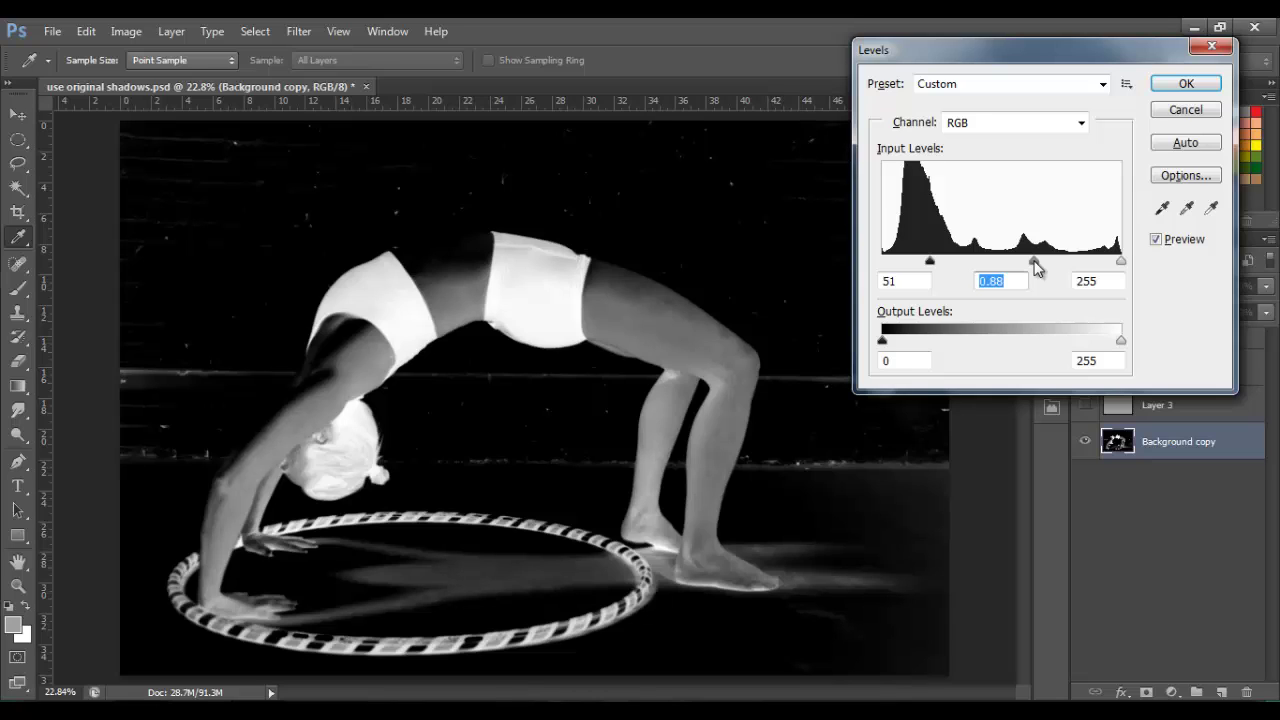
left_click_drag(932, 266, 936, 260)
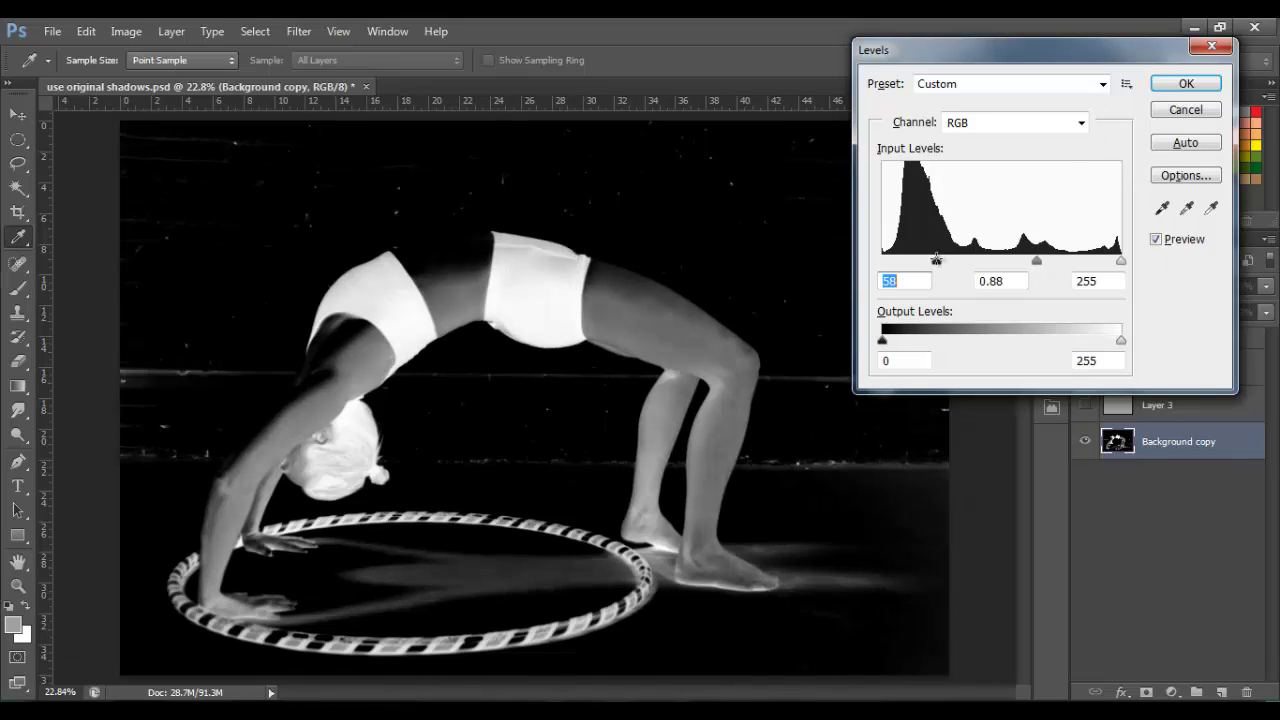
left_click(1176, 82)
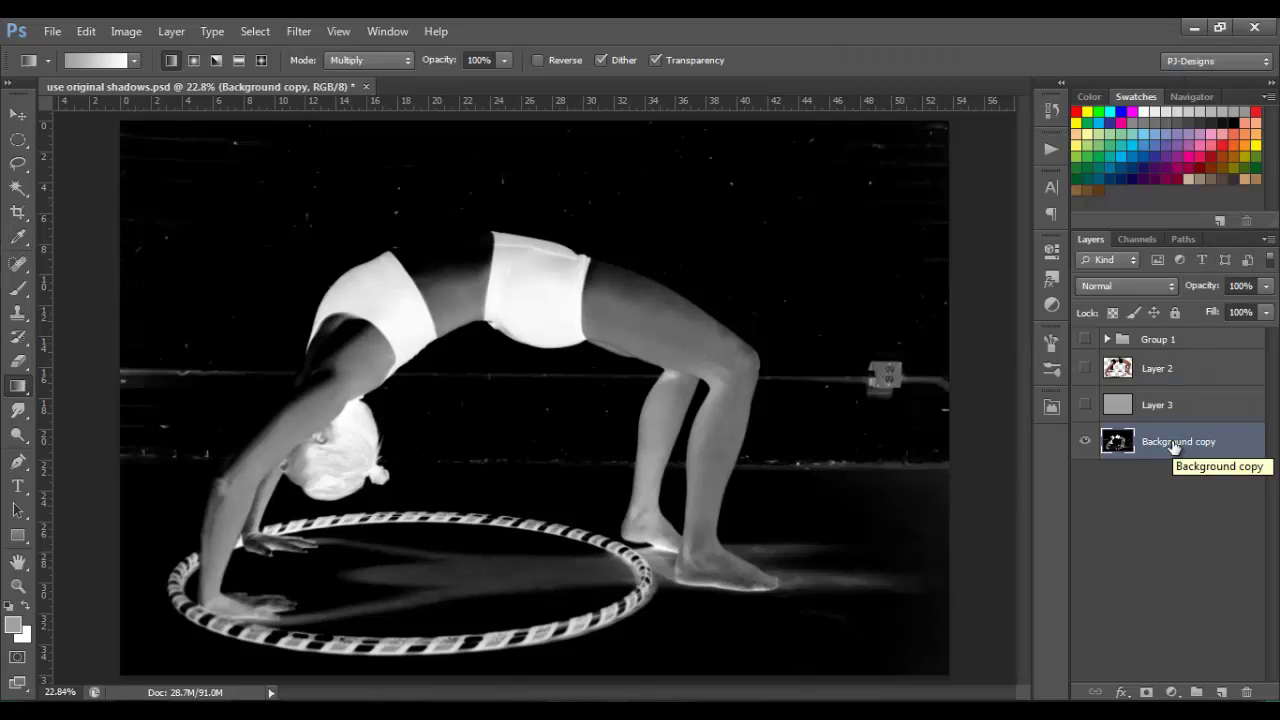
Re-invert the photo, move it above Layer 3, and set it to Multiply over grey.
key("ctrl+i")
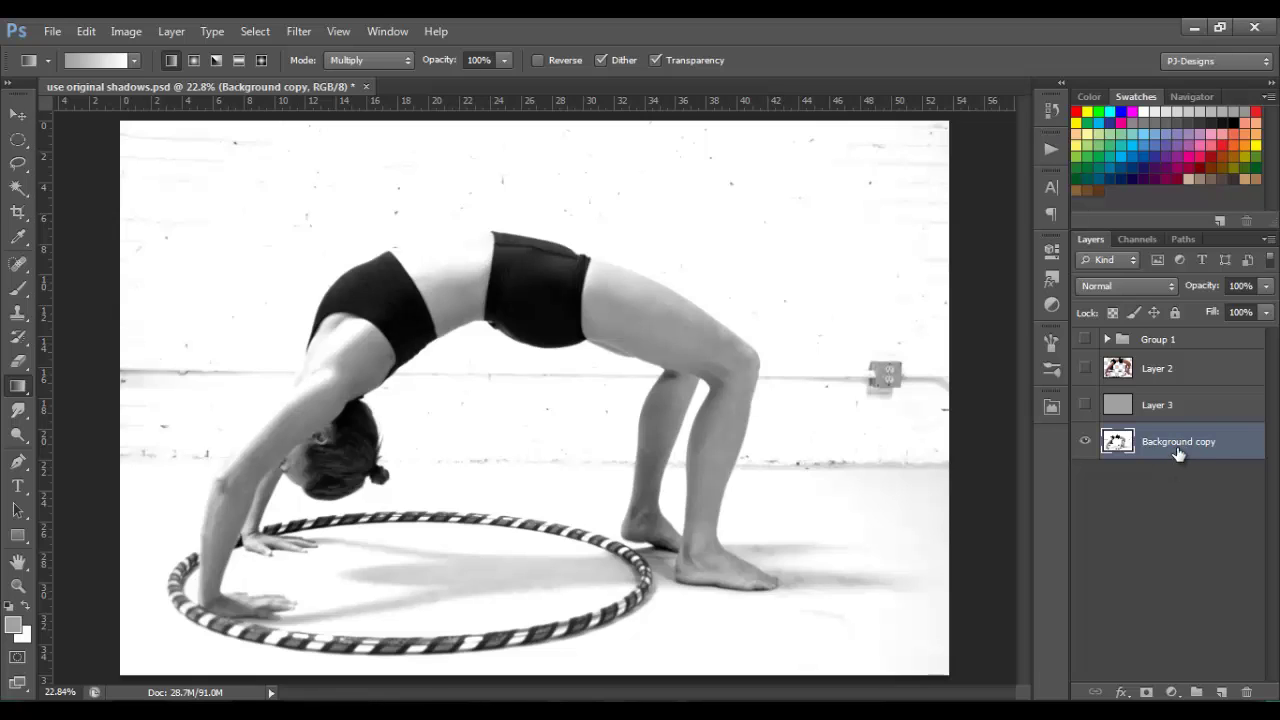
left_click_drag(1178, 452, 1172, 401)
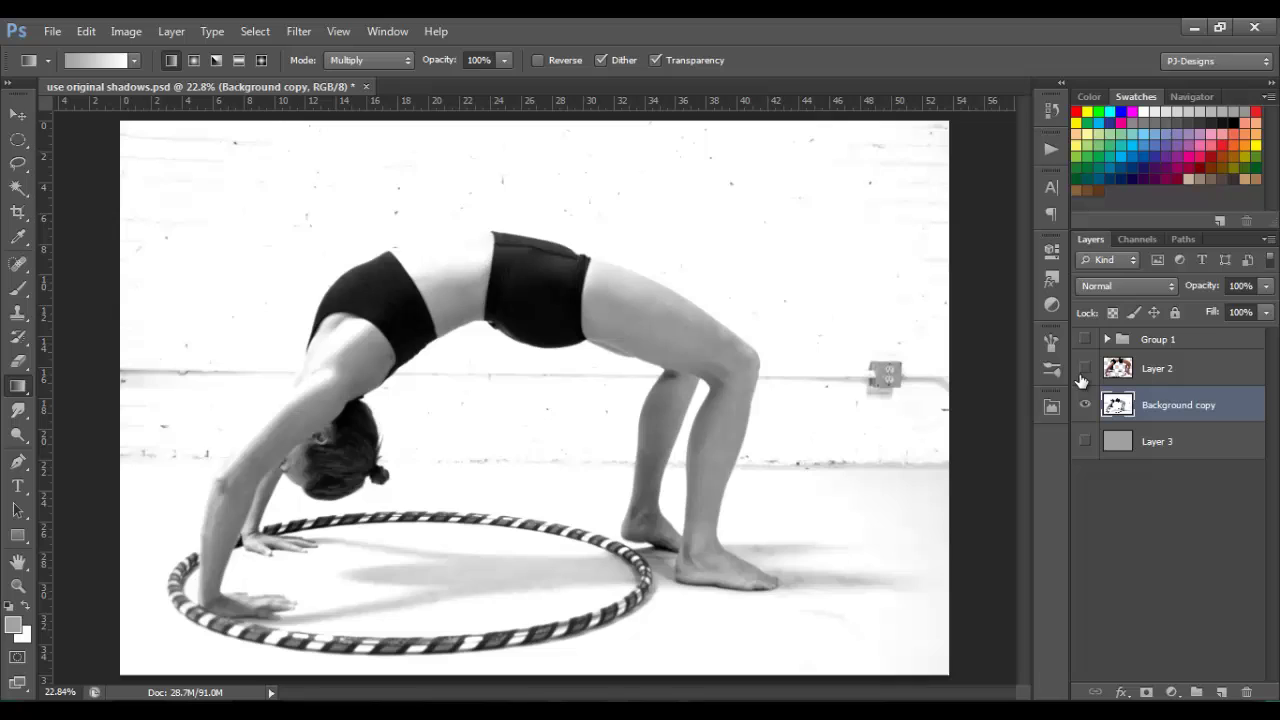
left_click(1085, 442)
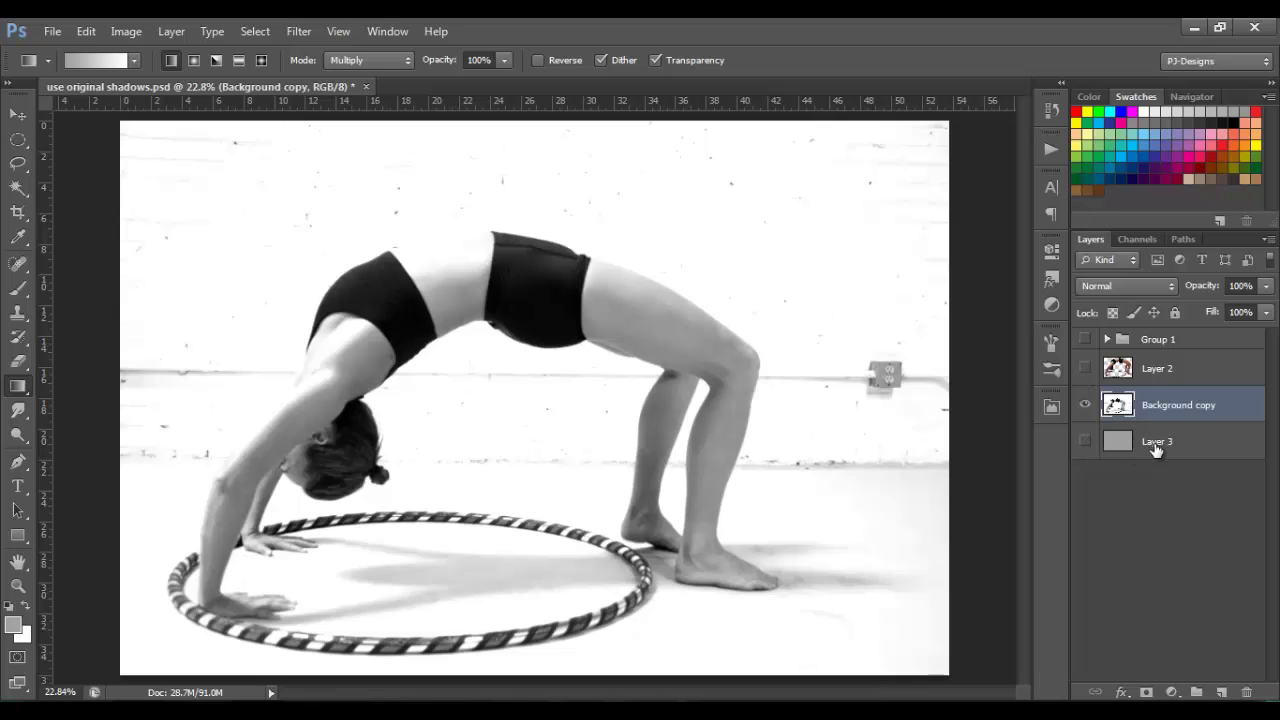
left_click(1123, 285)
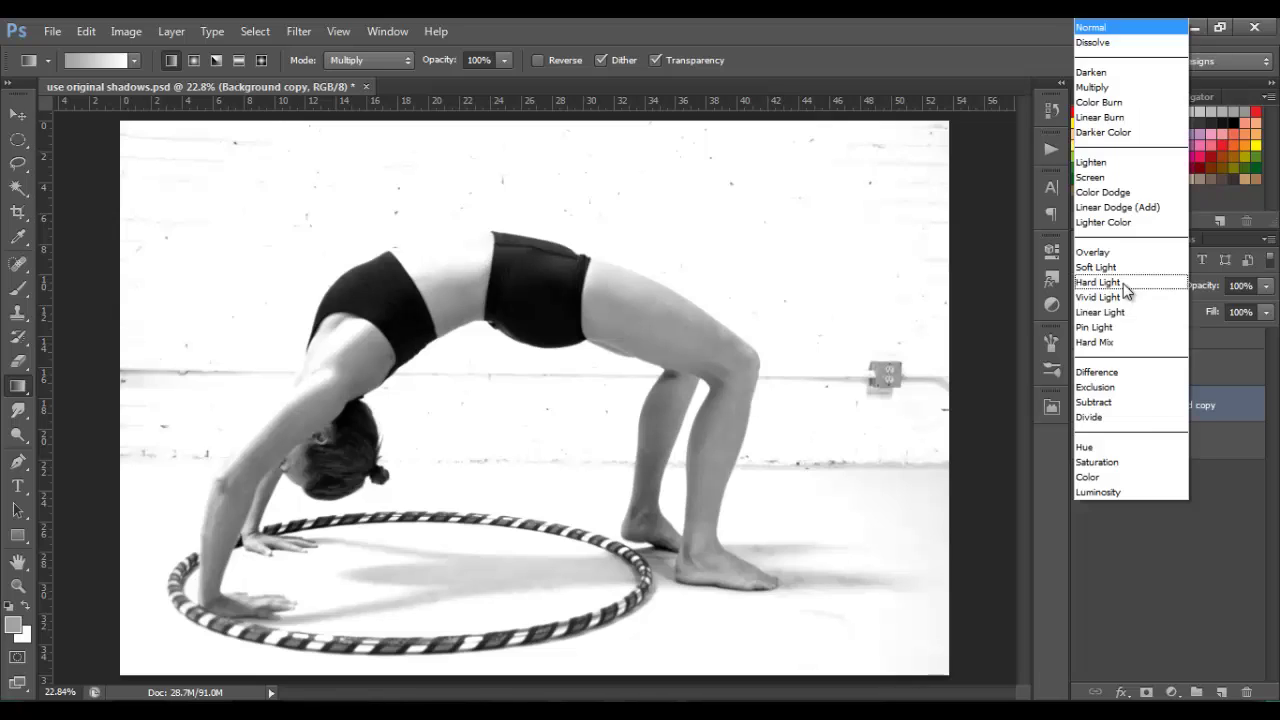
left_click(1106, 87)
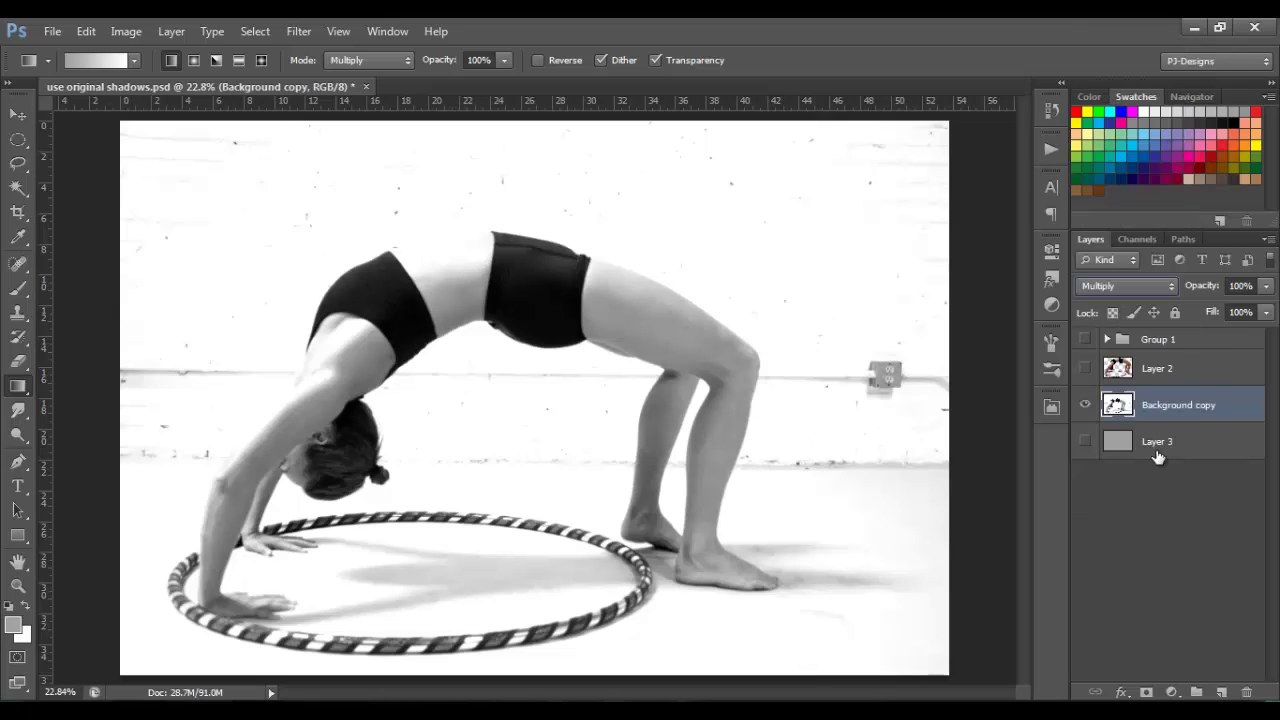
left_click(1085, 443)
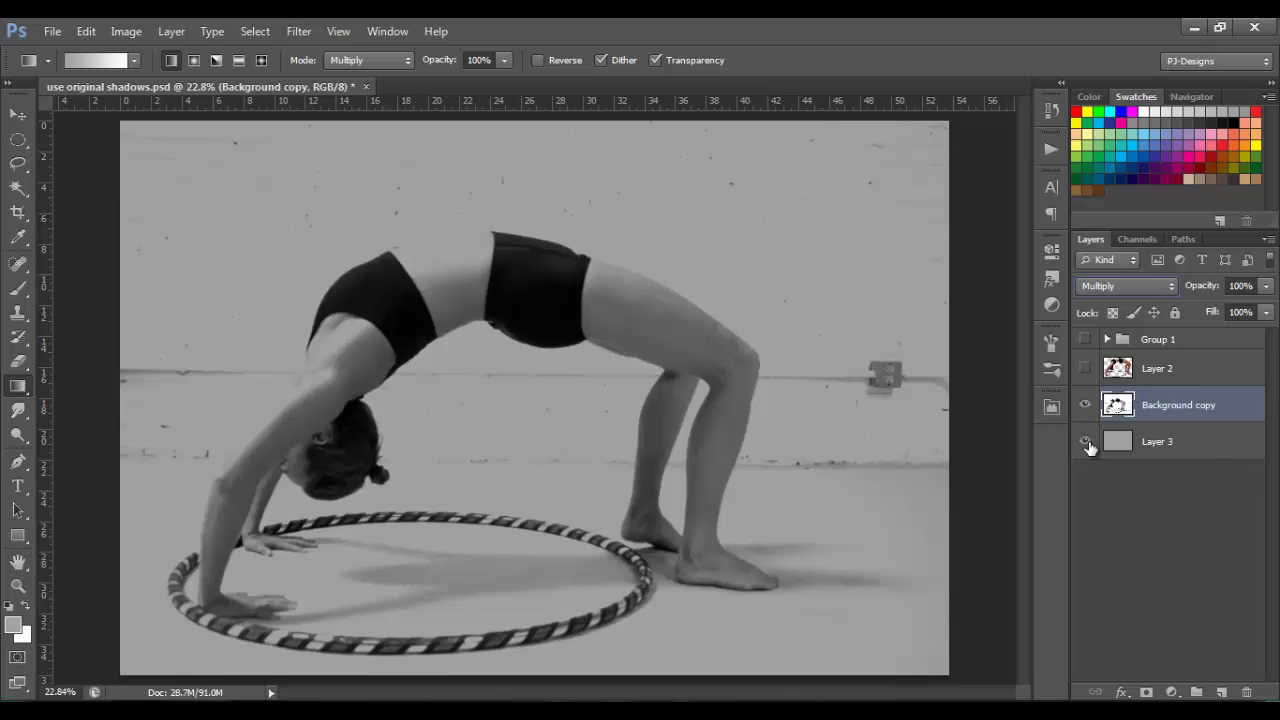
Show the colour cut-out Layer 2 on top in Multiply mode, then reselect Background copy.
left_click(1147, 373)
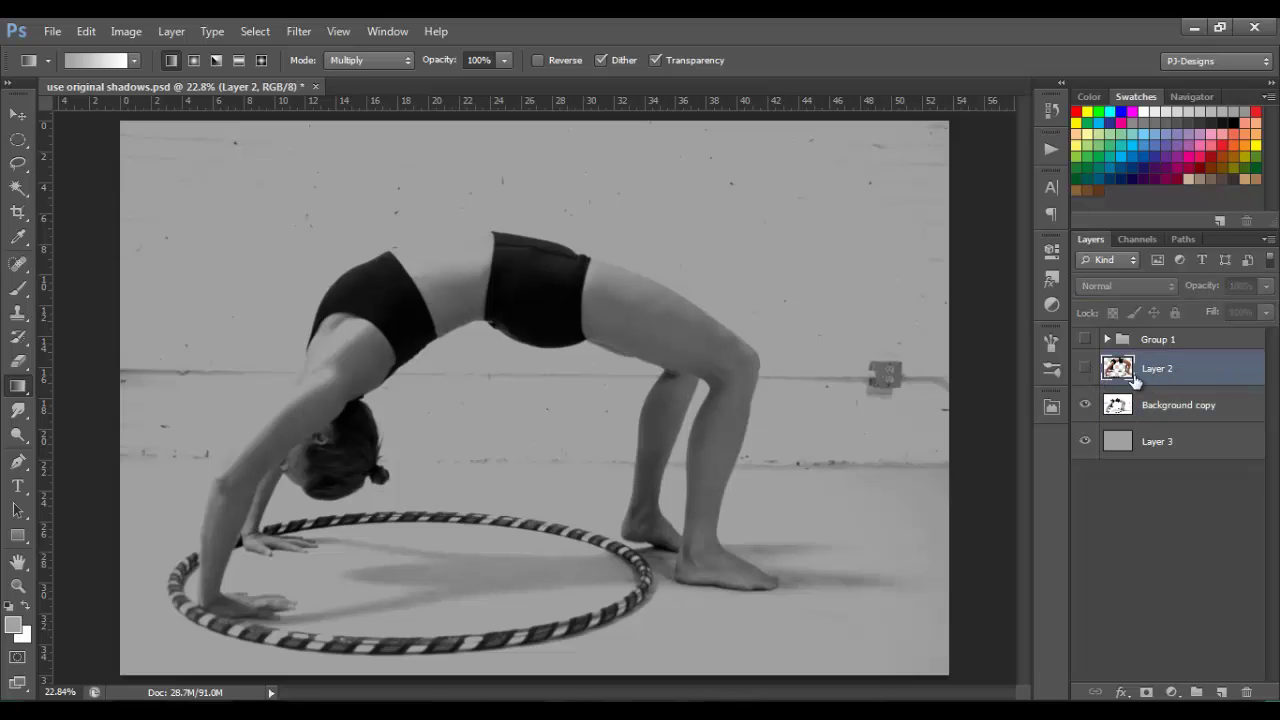
left_click(1086, 369)
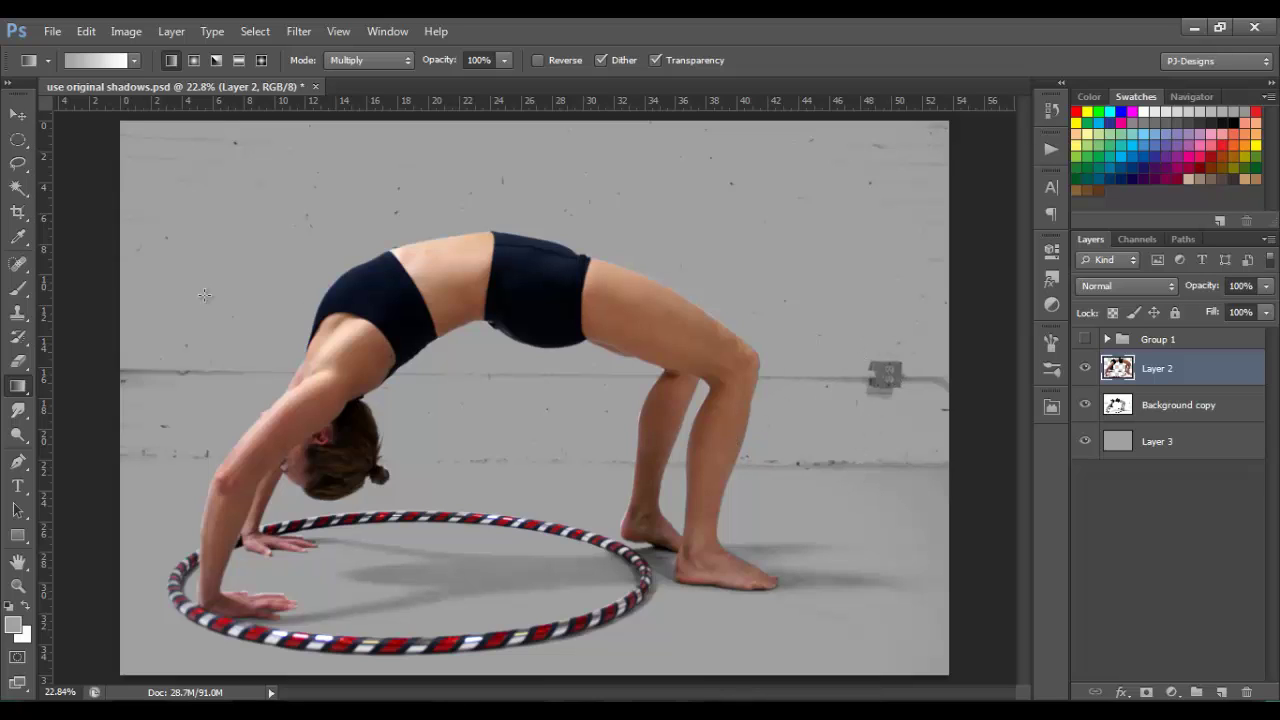
key("shift+alt+m")
left_click(1160, 405)
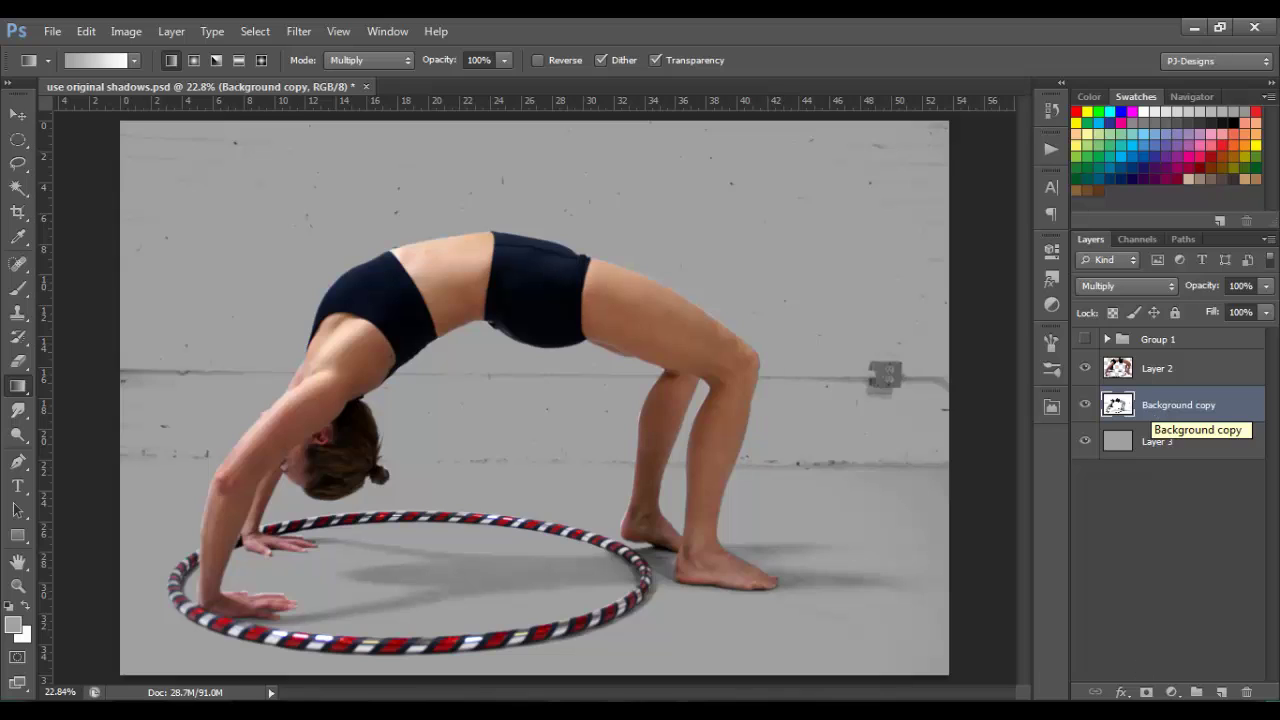
Mask Background copy and paint out the electrical box, wall wire and floor line with a 500 px brush.
left_click(1146, 692)
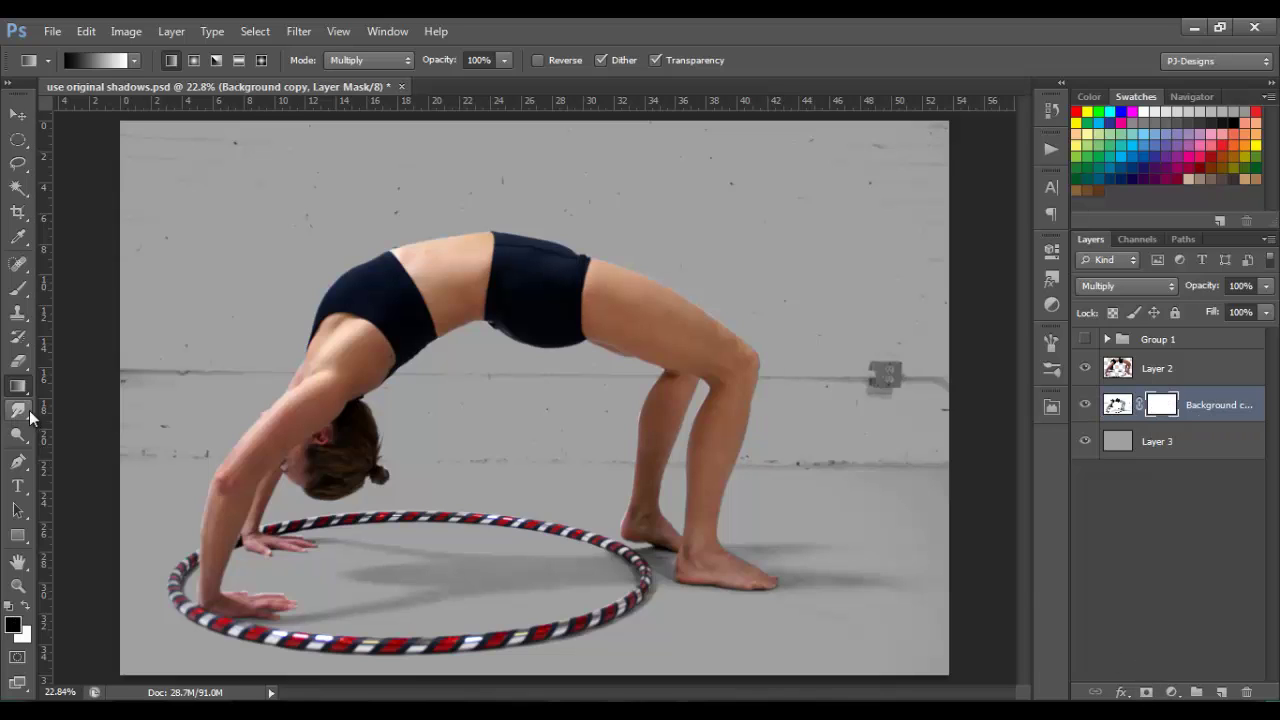
left_click(18, 289)
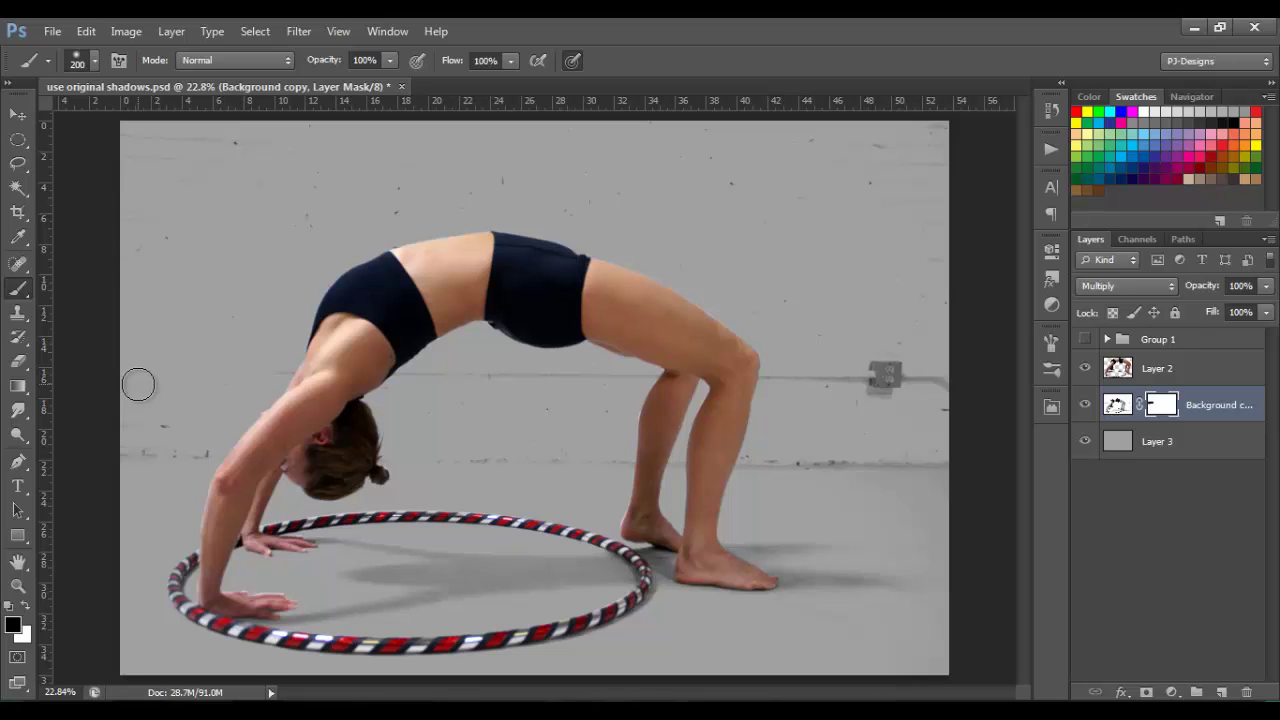
key("bracketright")
key("bracketright")
key("bracketright")
key("bracketright")
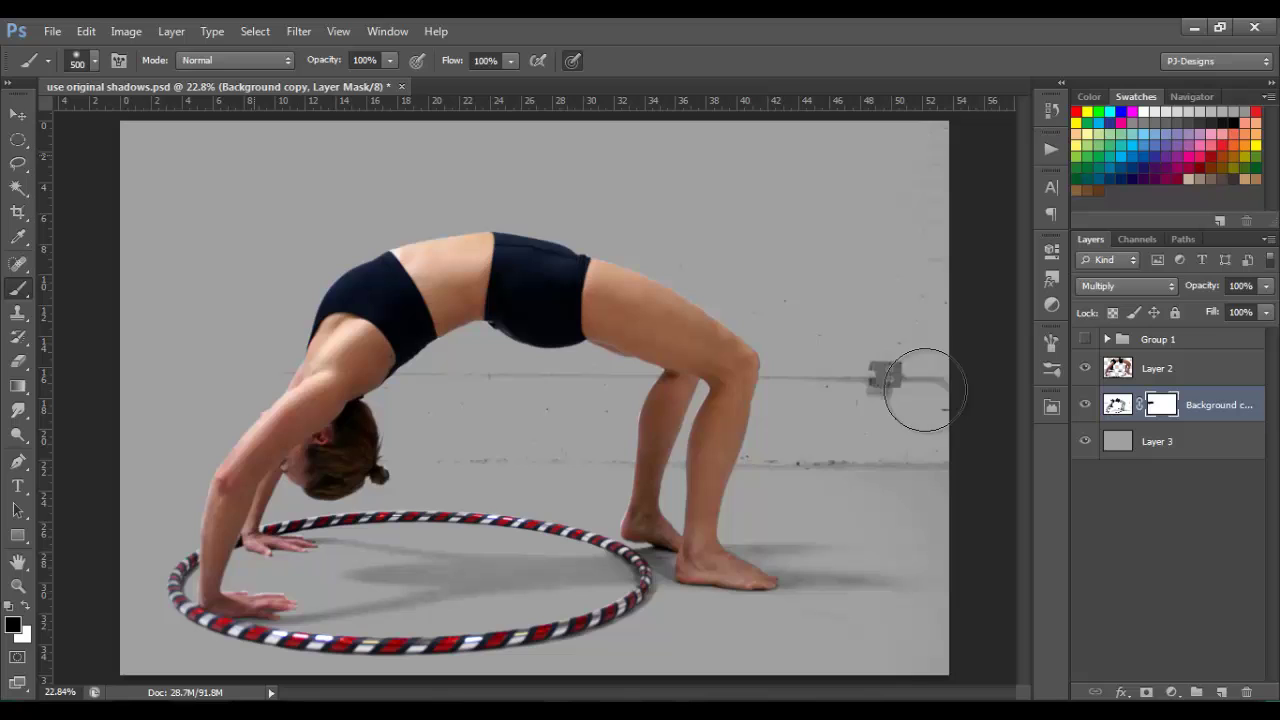
left_click_drag(928, 380, 908, 380)
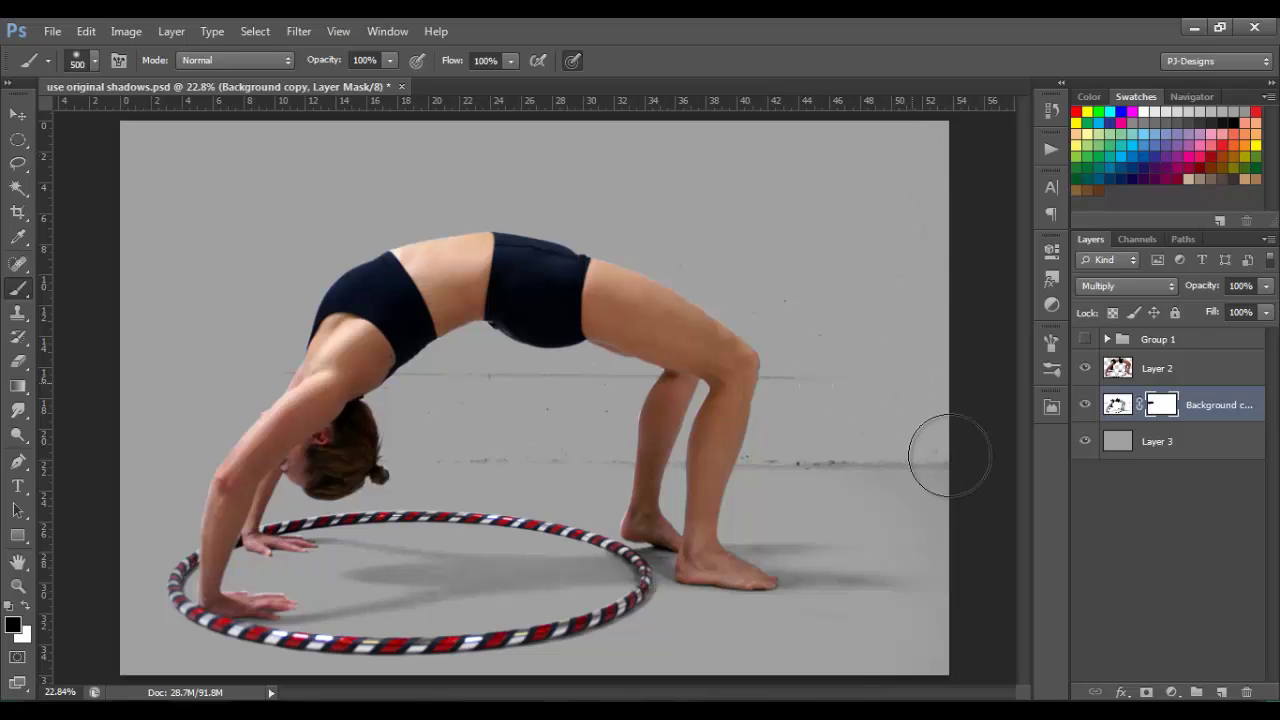
mouse_move(949, 455)
left_mouse_down()
mouse_move(774, 466)
mouse_move(786, 471)
left_mouse_up()
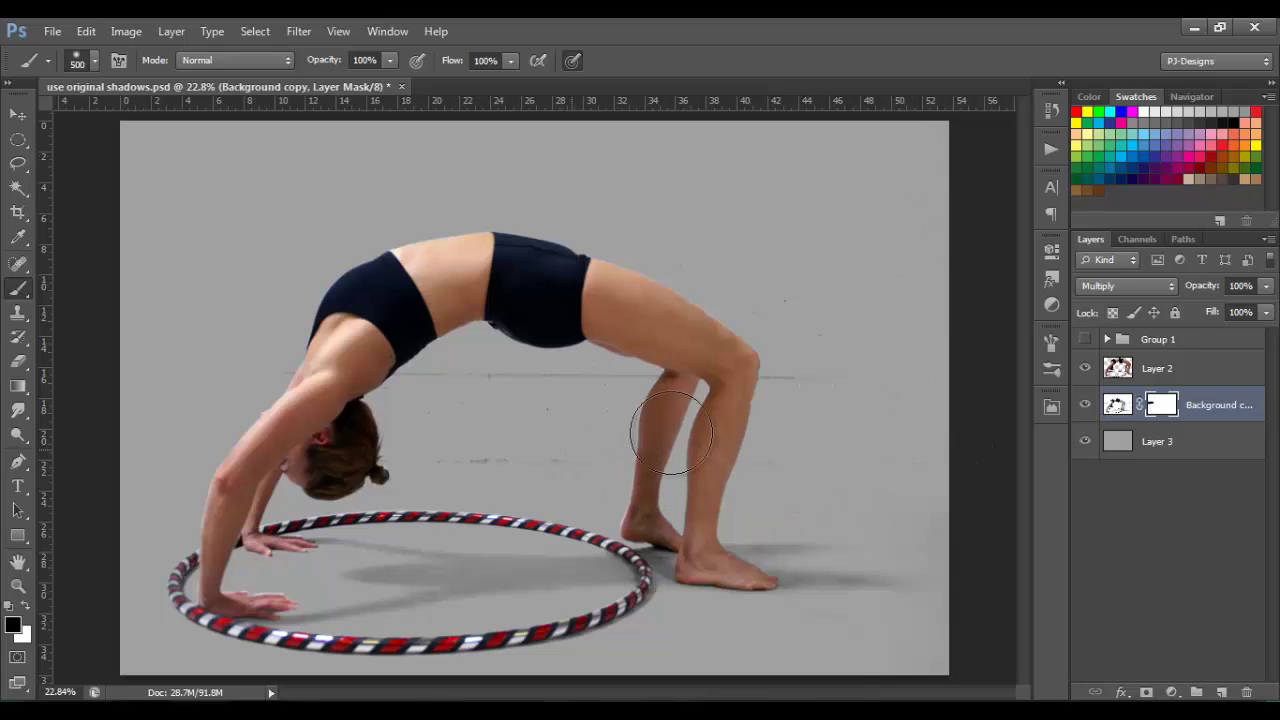
mouse_move(883, 369)
left_mouse_down()
mouse_move(215, 395)
mouse_move(373, 387)
mouse_move(359, 411)
mouse_move(526, 435)
mouse_move(435, 438)
mouse_move(604, 411)
mouse_move(929, 419)
mouse_move(972, 498)
mouse_move(954, 651)
mouse_move(849, 645)
mouse_move(642, 692)
mouse_move(127, 655)
left_mouse_up()
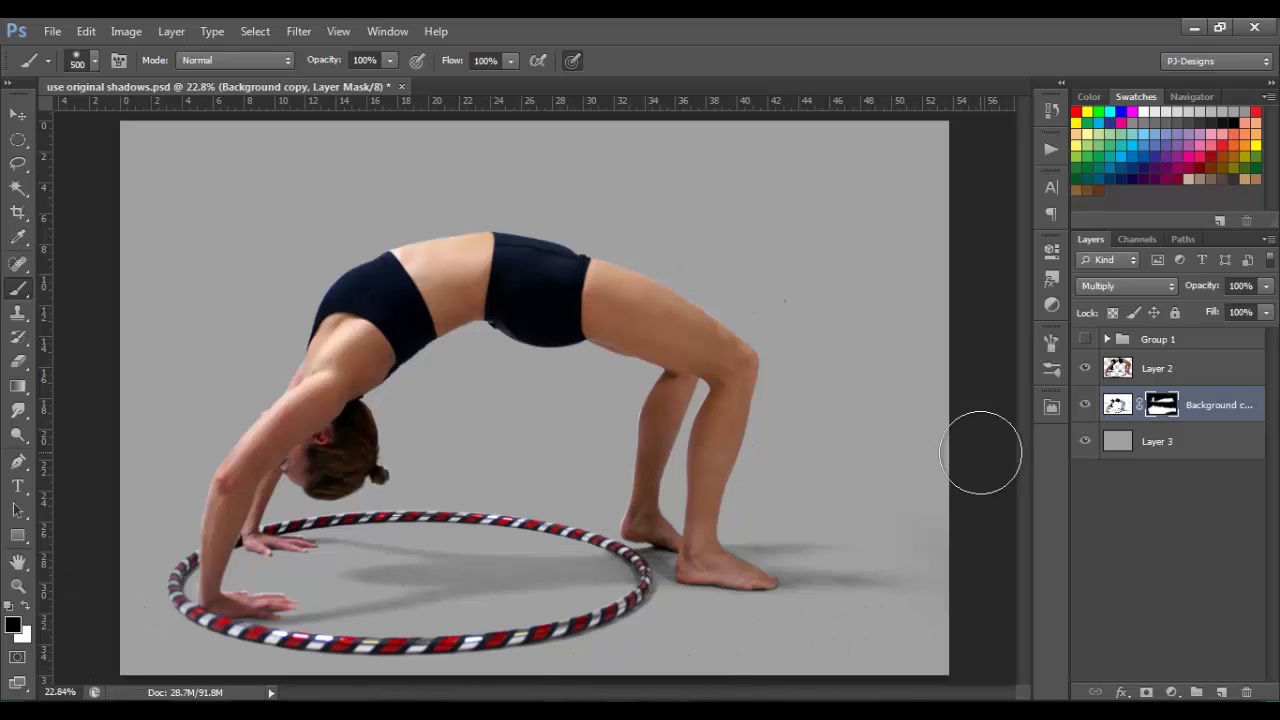
Mask out the woman's leg, head and dark blob with 500 and 250 px brushes, then show Layer 2.
left_click(1085, 368)
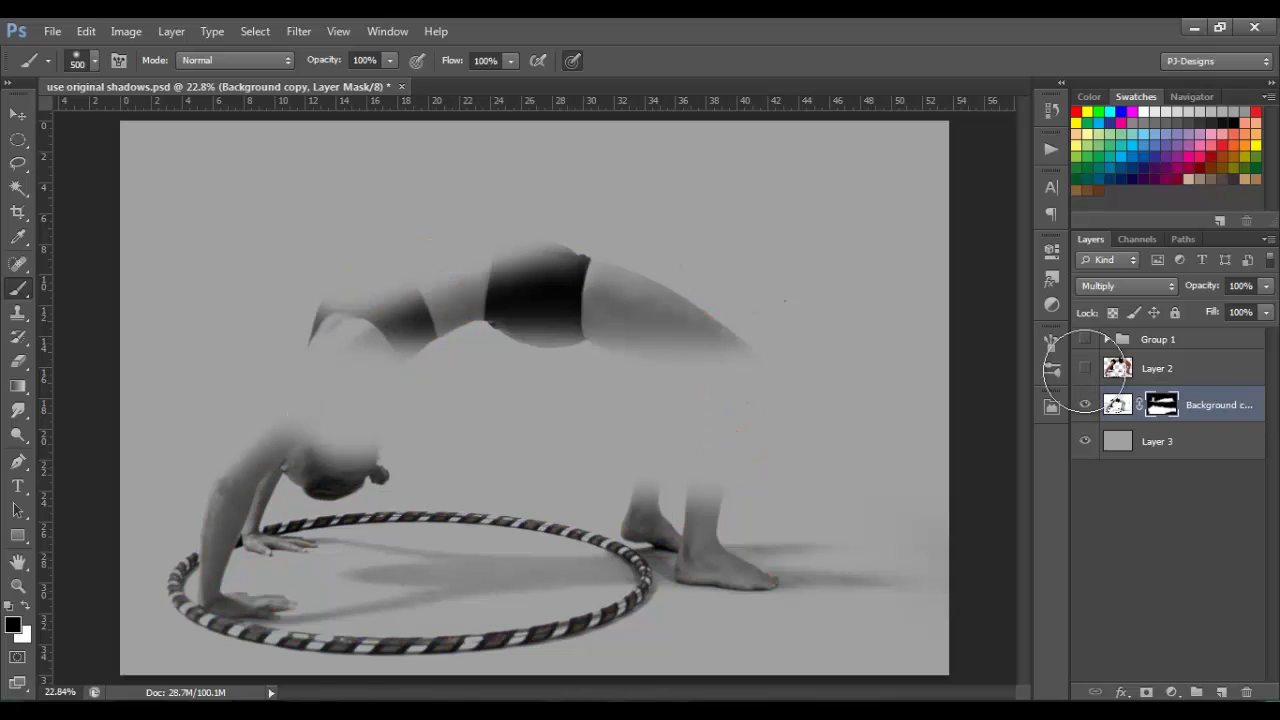
mouse_move(714, 334)
left_mouse_down()
mouse_move(612, 326)
mouse_move(667, 296)
mouse_move(547, 291)
mouse_move(504, 271)
mouse_move(550, 272)
mouse_move(415, 274)
left_mouse_up()
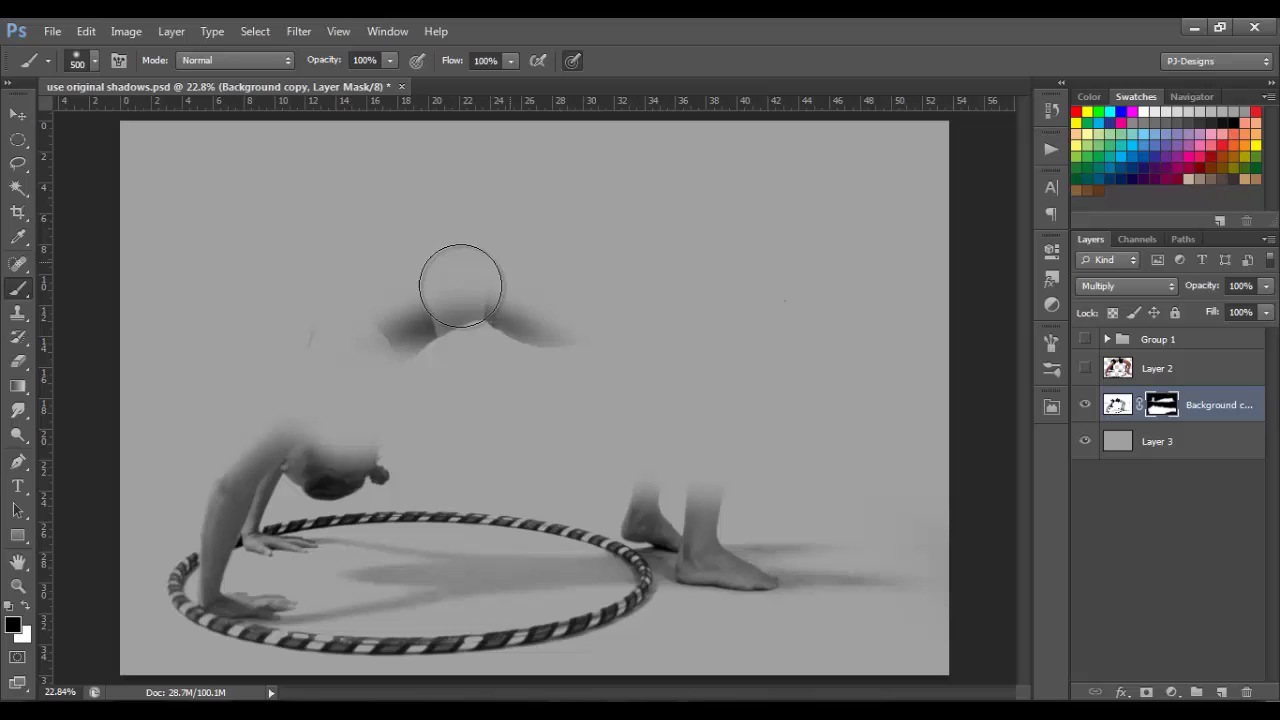
mouse_move(460, 285)
left_mouse_down()
mouse_move(522, 310)
mouse_move(623, 329)
left_mouse_up()
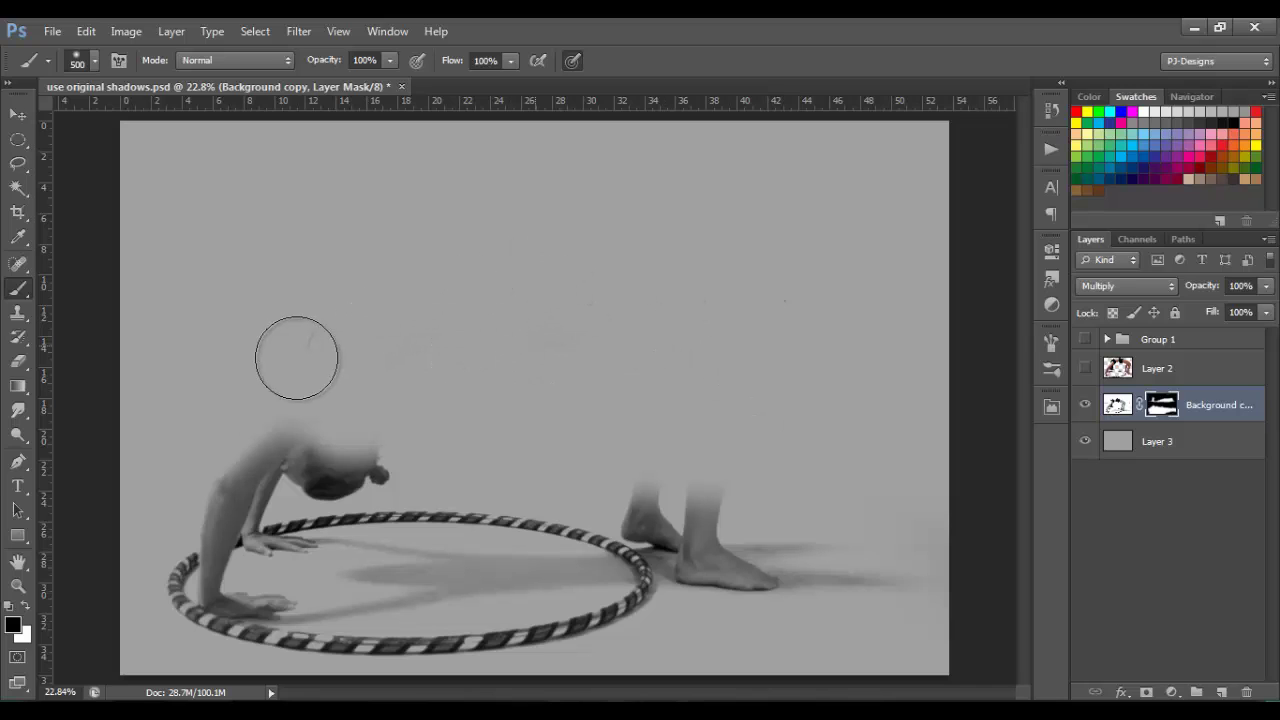
mouse_move(334, 391)
left_mouse_down()
mouse_move(368, 440)
mouse_move(375, 479)
mouse_move(334, 494)
mouse_move(301, 482)
mouse_move(332, 476)
mouse_move(321, 450)
mouse_move(236, 473)
mouse_move(233, 488)
mouse_move(276, 456)
mouse_move(222, 504)
mouse_move(289, 420)
mouse_move(231, 506)
left_mouse_up()
key("bracketleft")
key("bracketleft")
key("bracketleft")
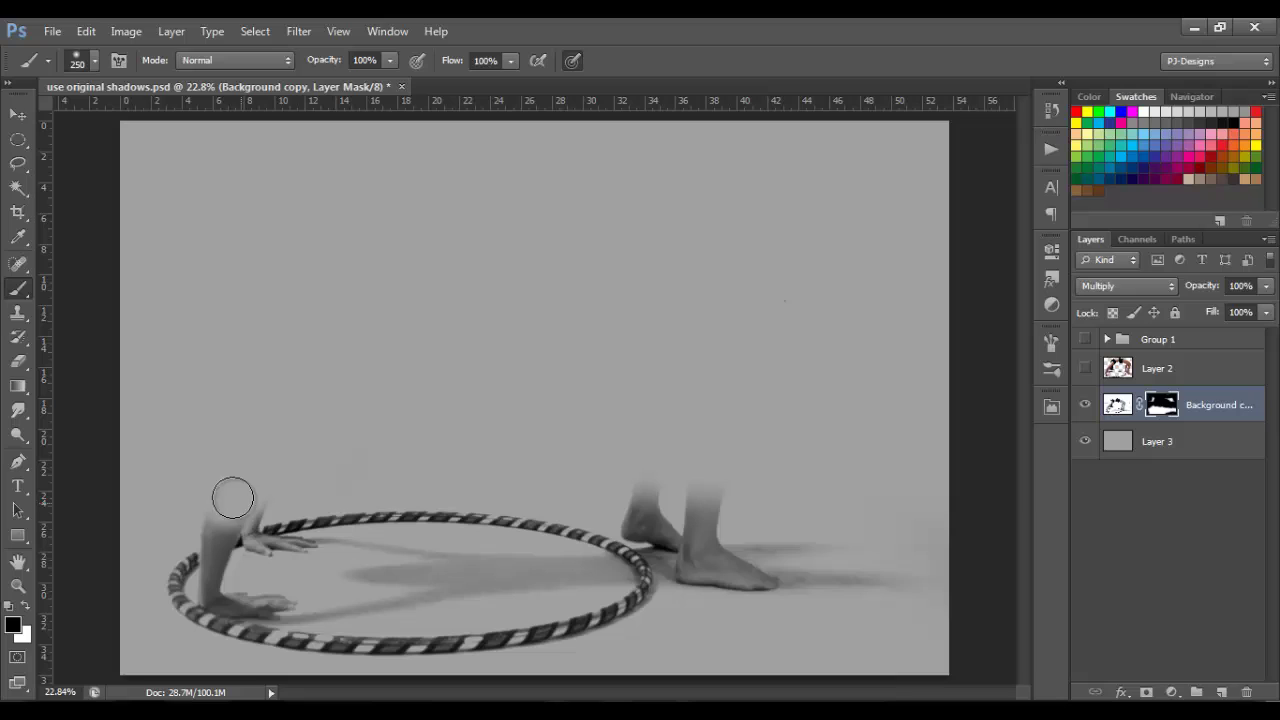
mouse_move(645, 497)
left_mouse_down()
mouse_move(646, 486)
mouse_move(646, 509)
mouse_move(680, 457)
mouse_move(704, 524)
mouse_move(703, 483)
left_mouse_up()
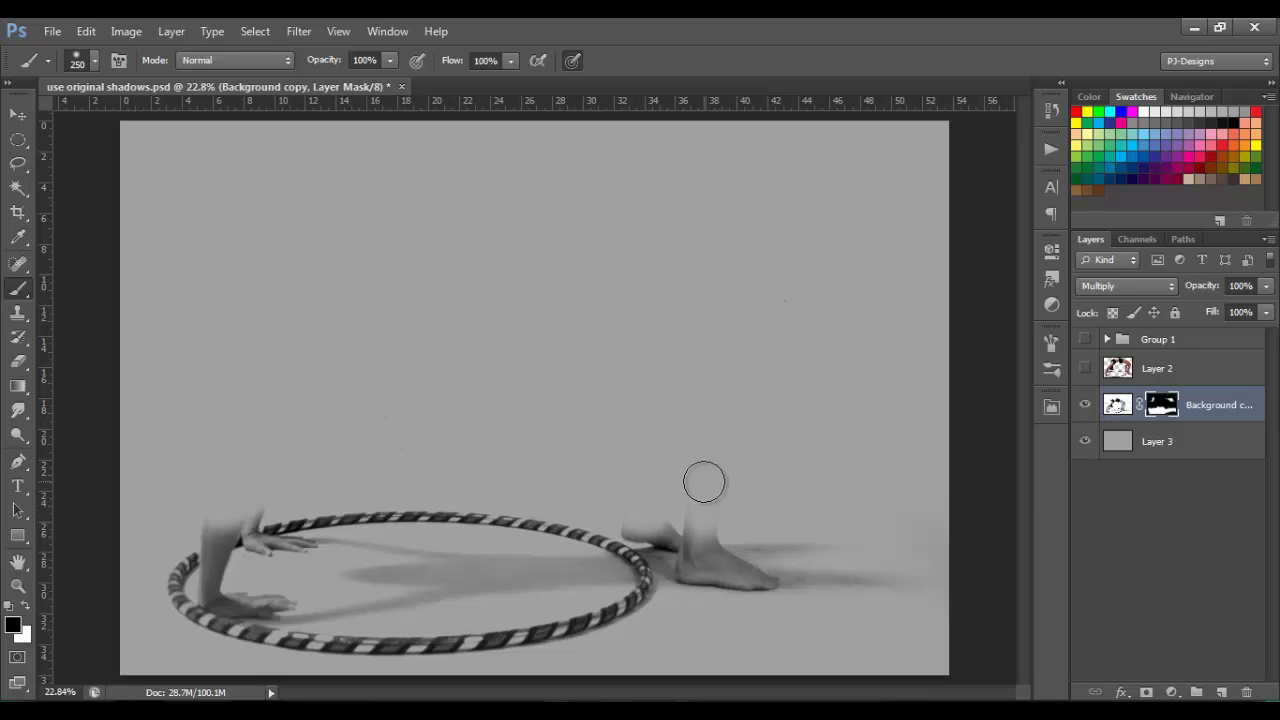
left_click(1086, 369)
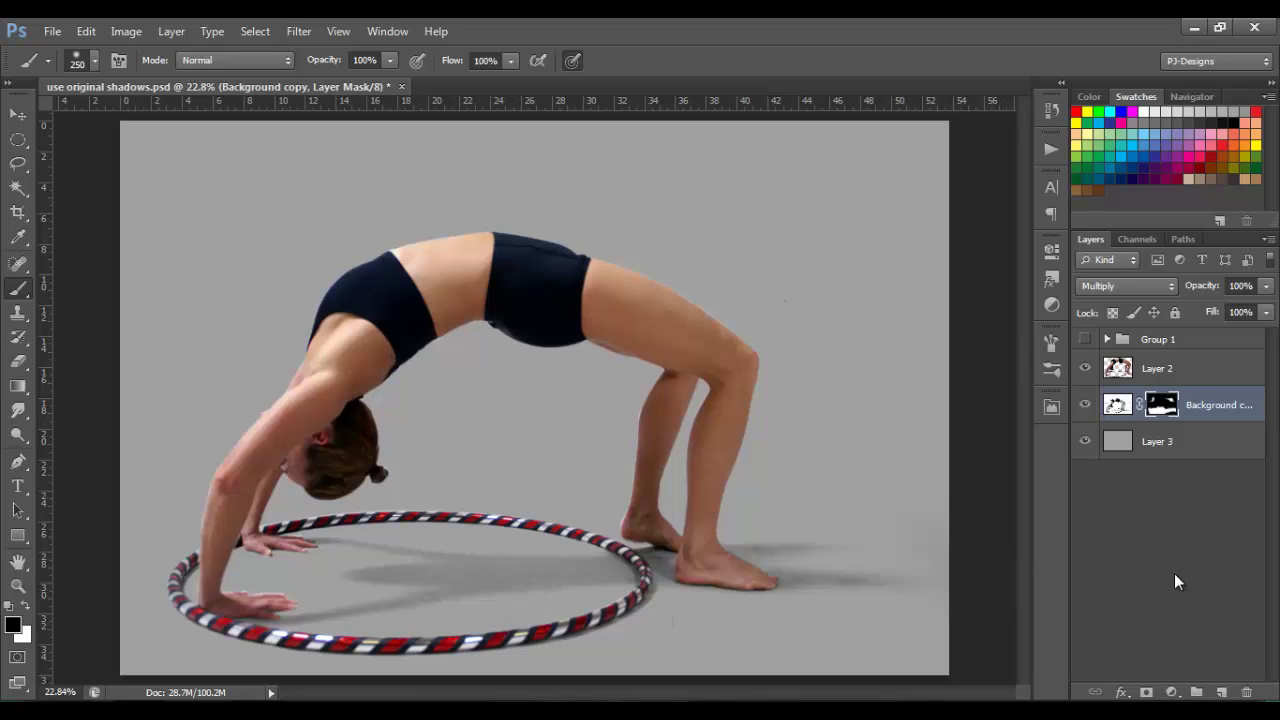
Apply Levels to Background copy's pixels with the black input raised to 107.
left_click(1117, 404)
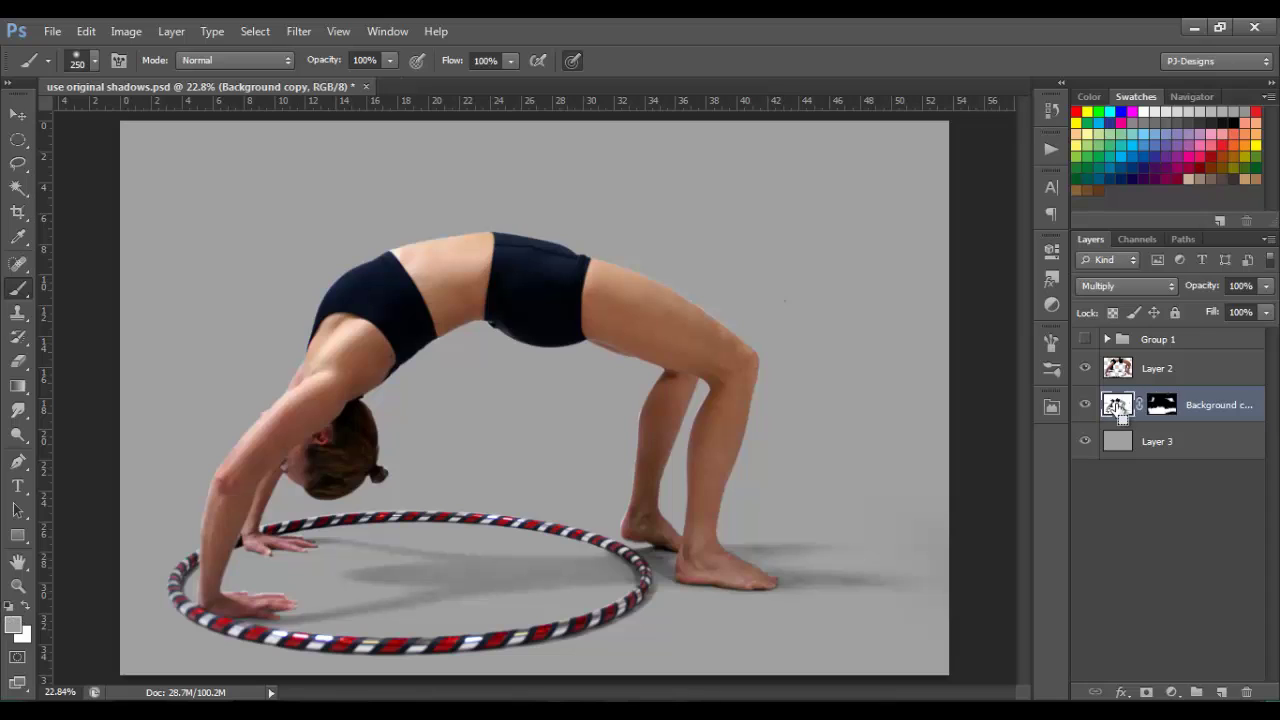
key("ctrl+l")
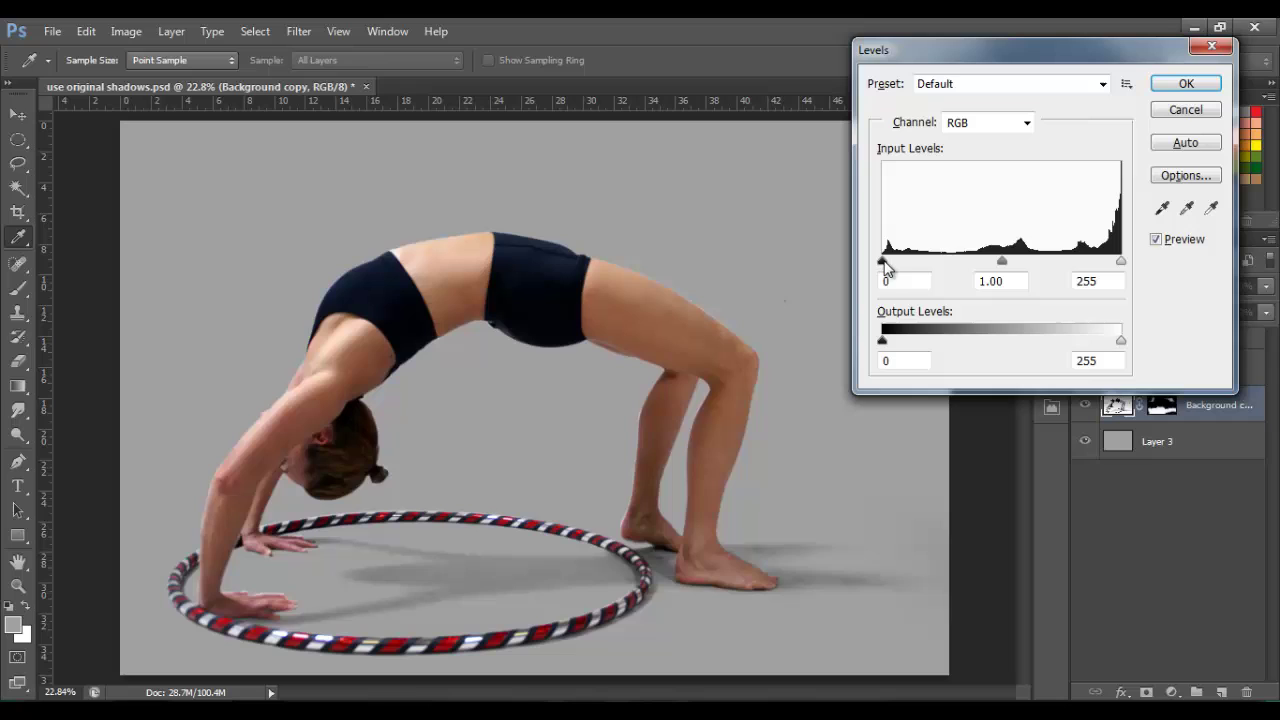
left_click_drag(884, 264, 984, 262)
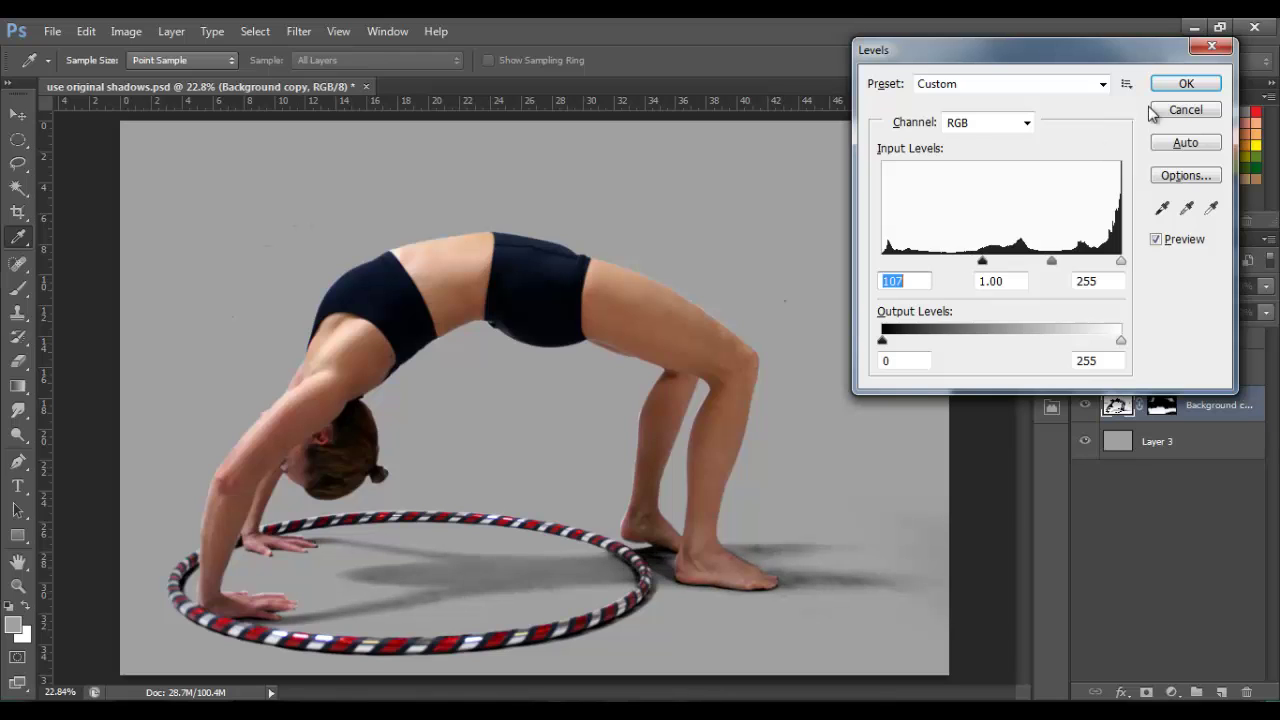
left_click(1180, 85)
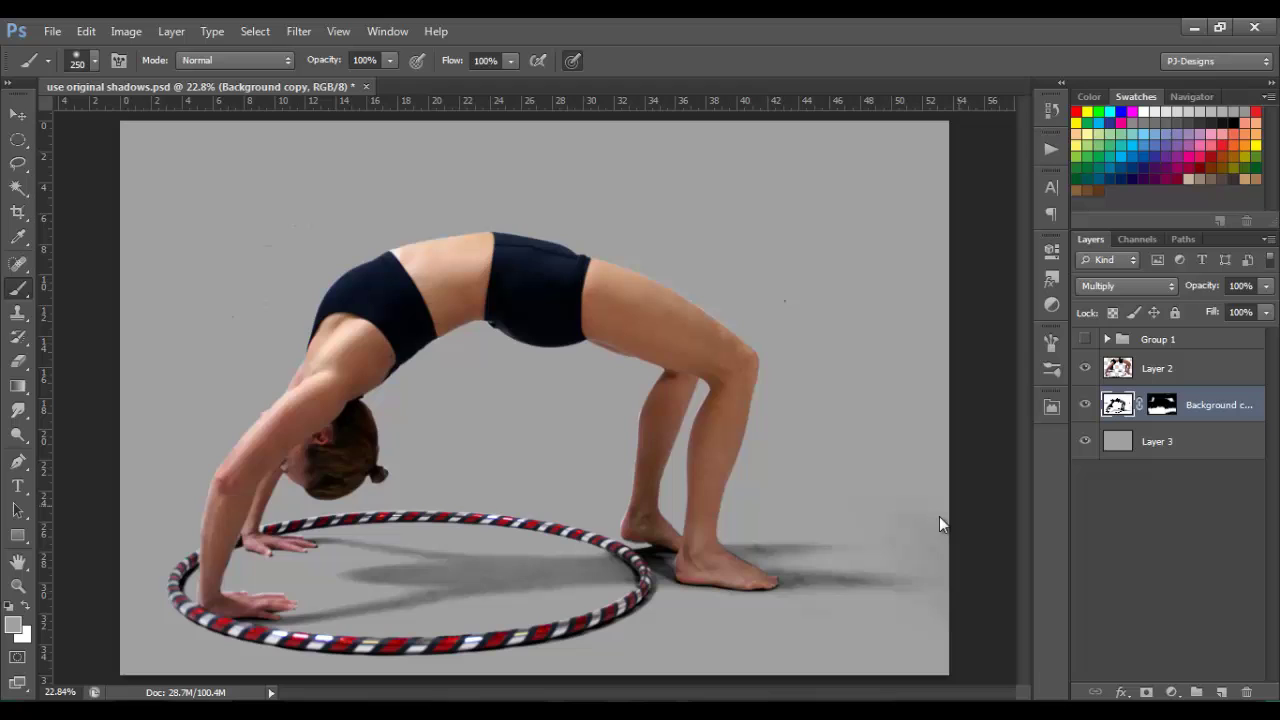
Reset the default colours and fill Layer 3 with yellow.
left_click(1156, 412)
key("d")
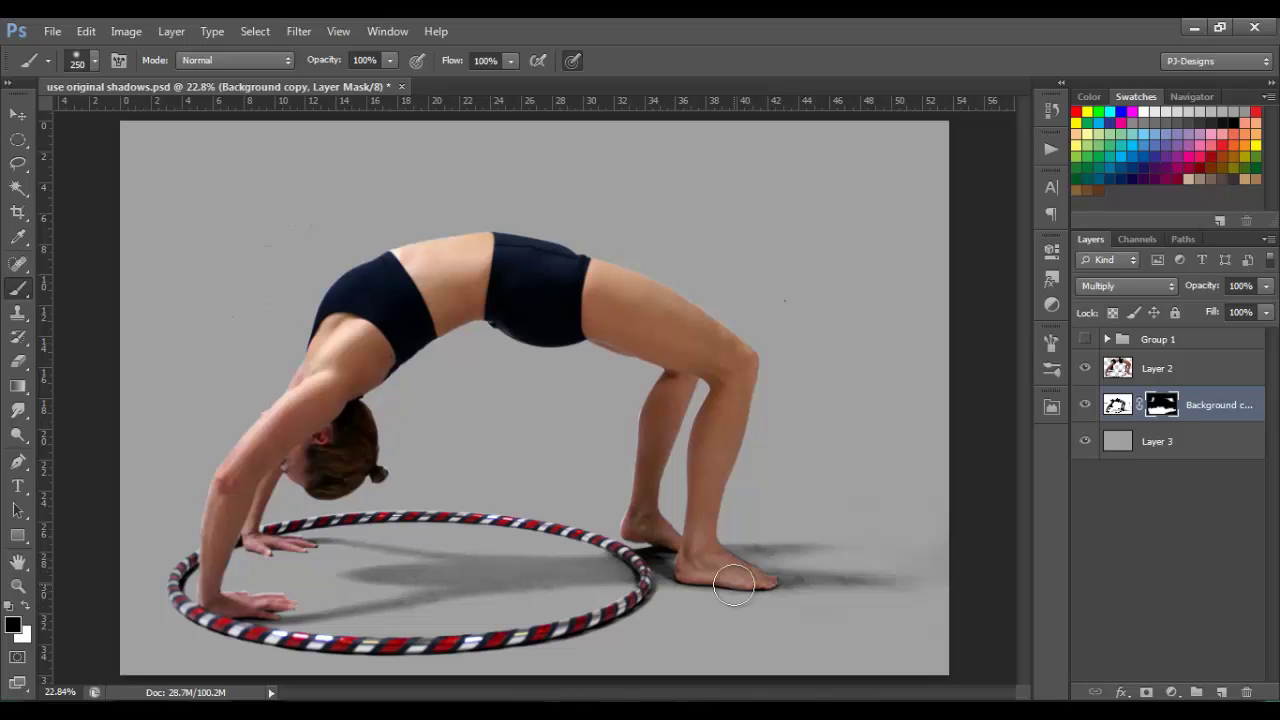
left_click(1118, 447)
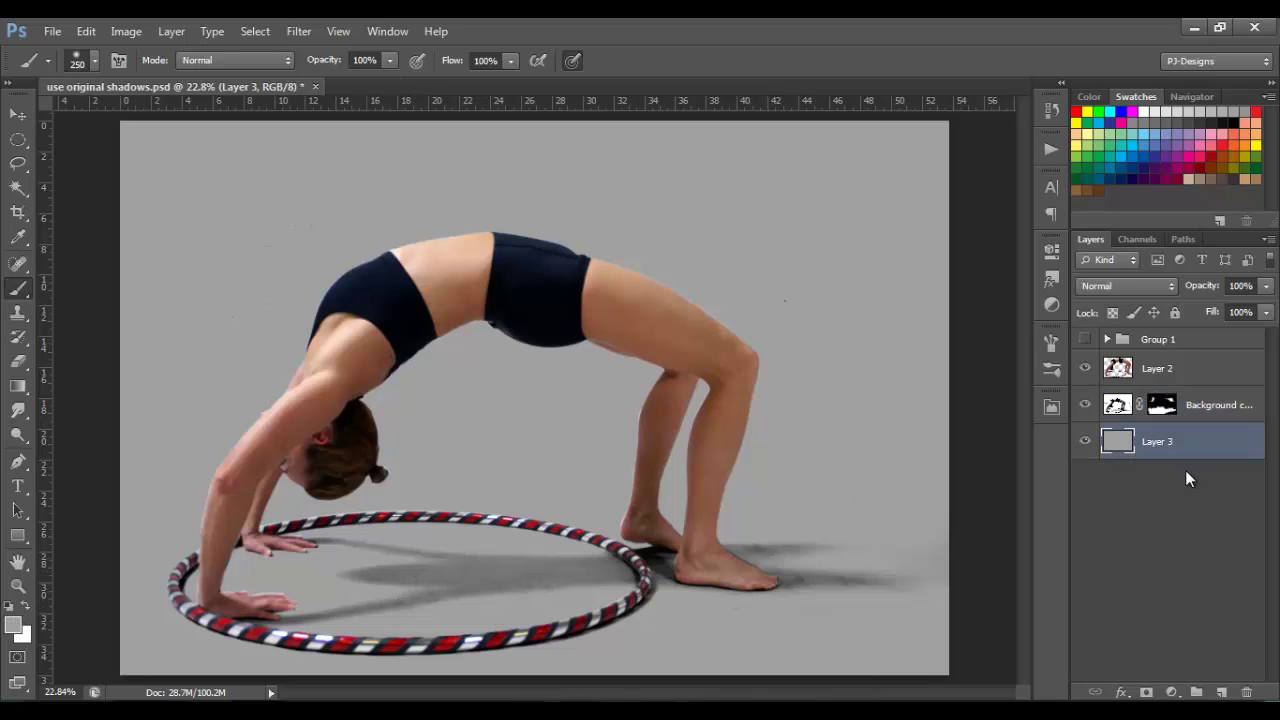
left_click(1078, 136)
key("alt+BackSpace")
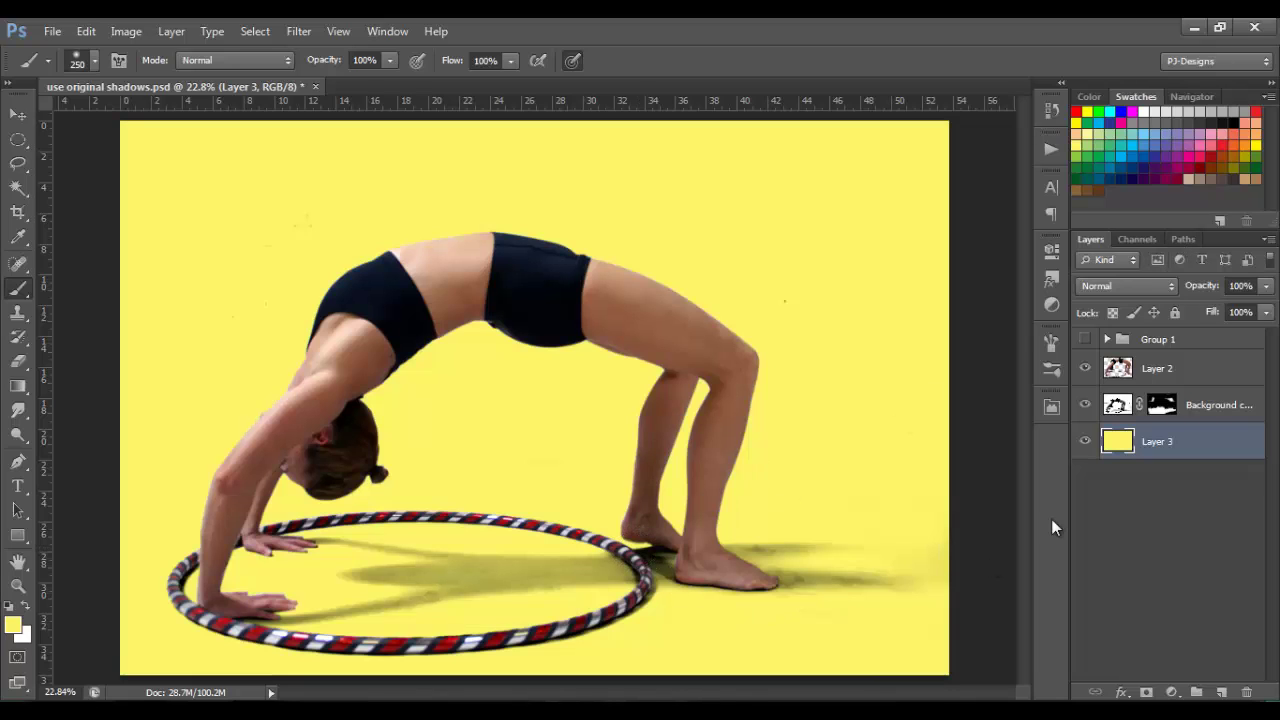
Try a magenta fill on Layer 3, then refill it with bright yellow.
left_click(1189, 157)
key("alt+BackSpace")
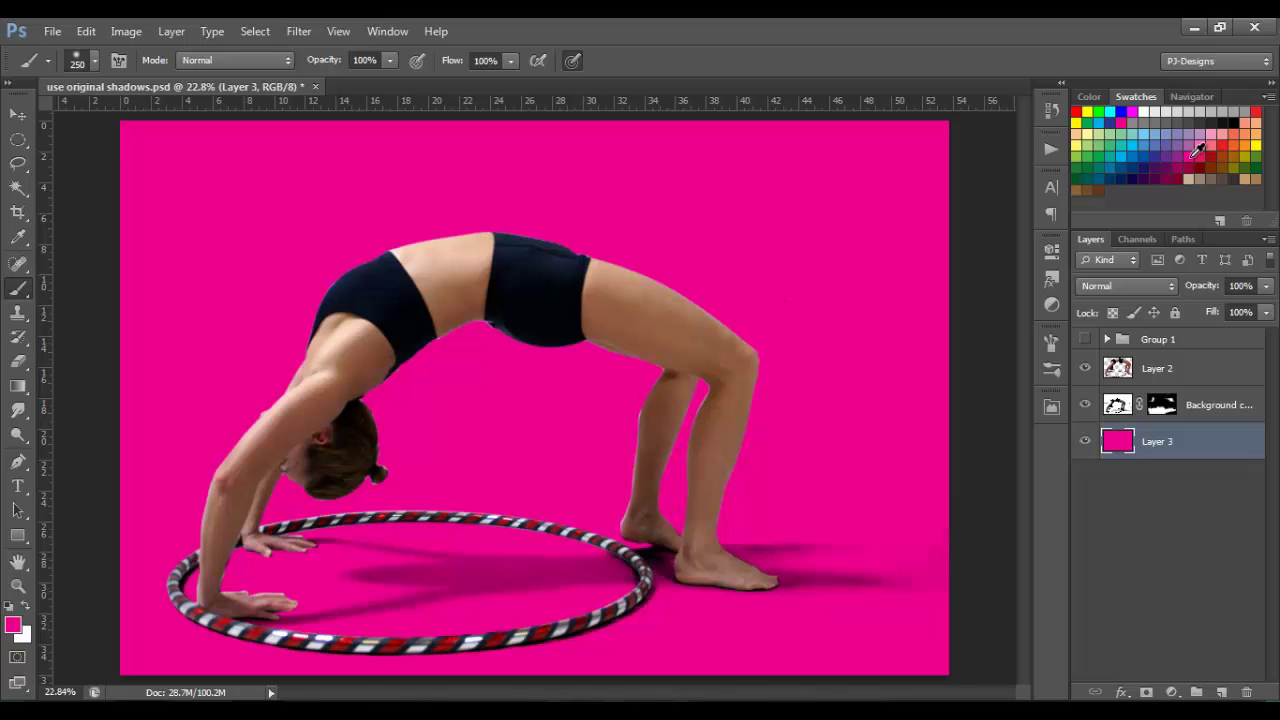
left_click(1089, 113)
key("alt+BackSpace")
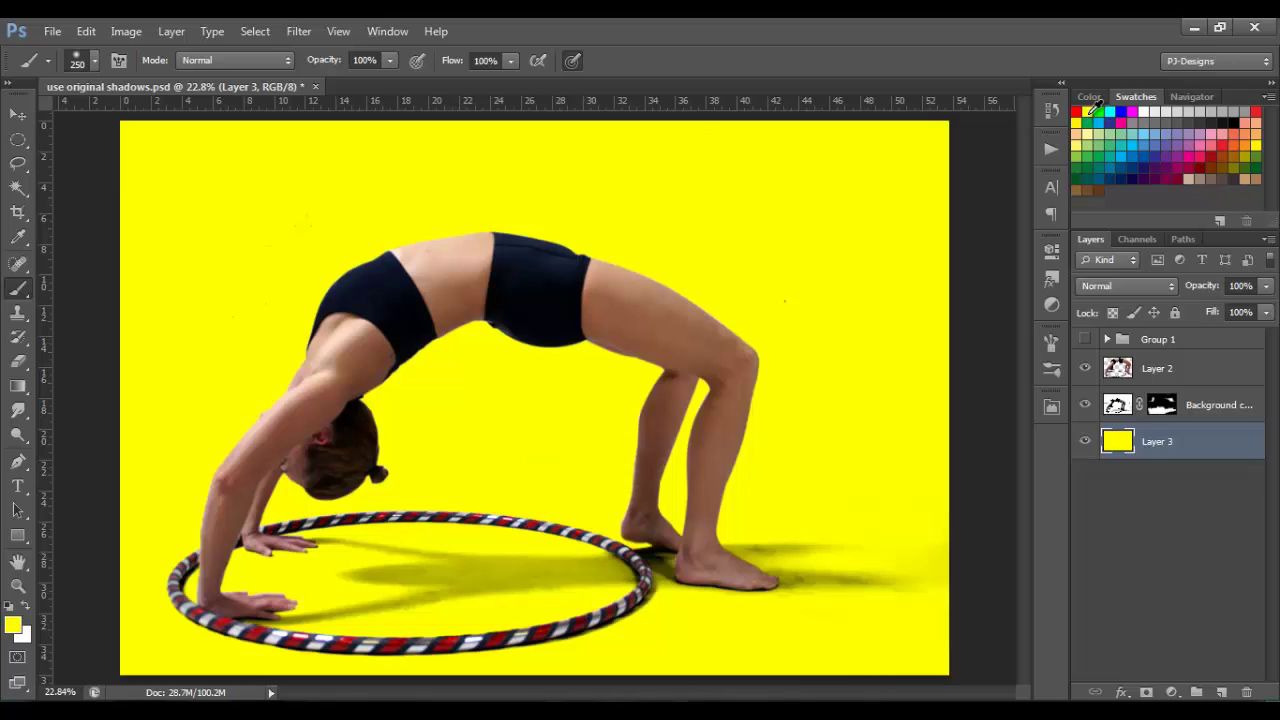